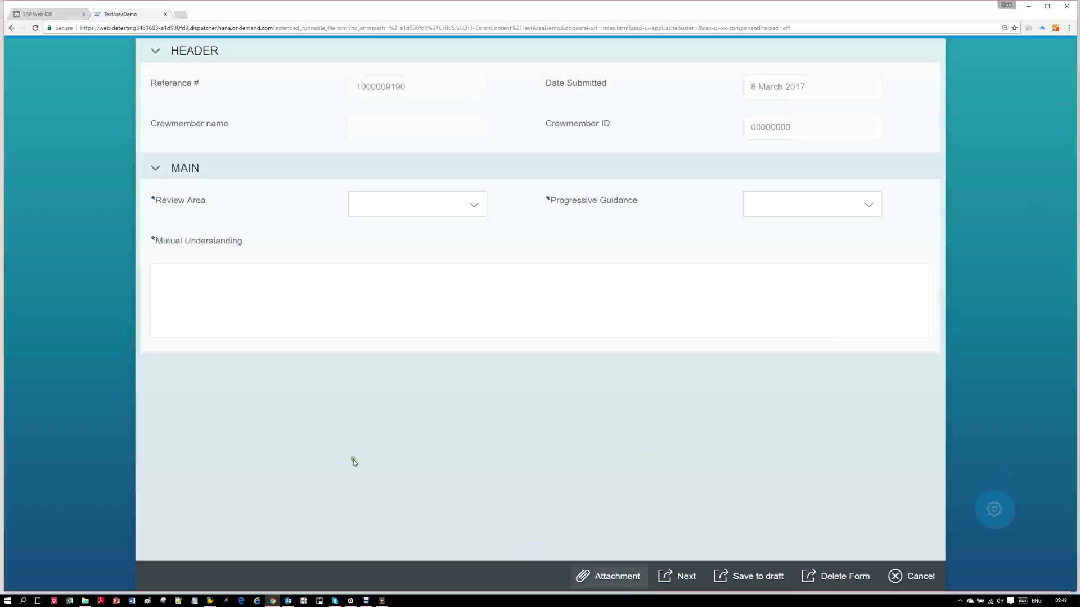
Switch to SAP GUI, open the options of form type ZT03, enable No Attachments and save.
{"action": "mouse_move", "coordinate": [210, 604]}
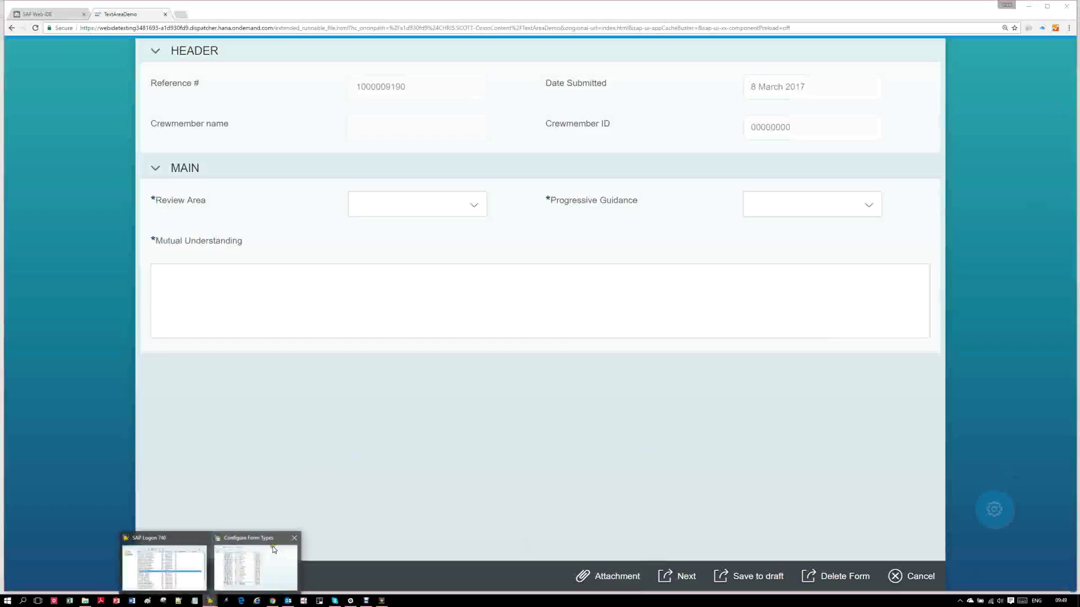
{"action": "left_click", "coordinate": [256, 565]}
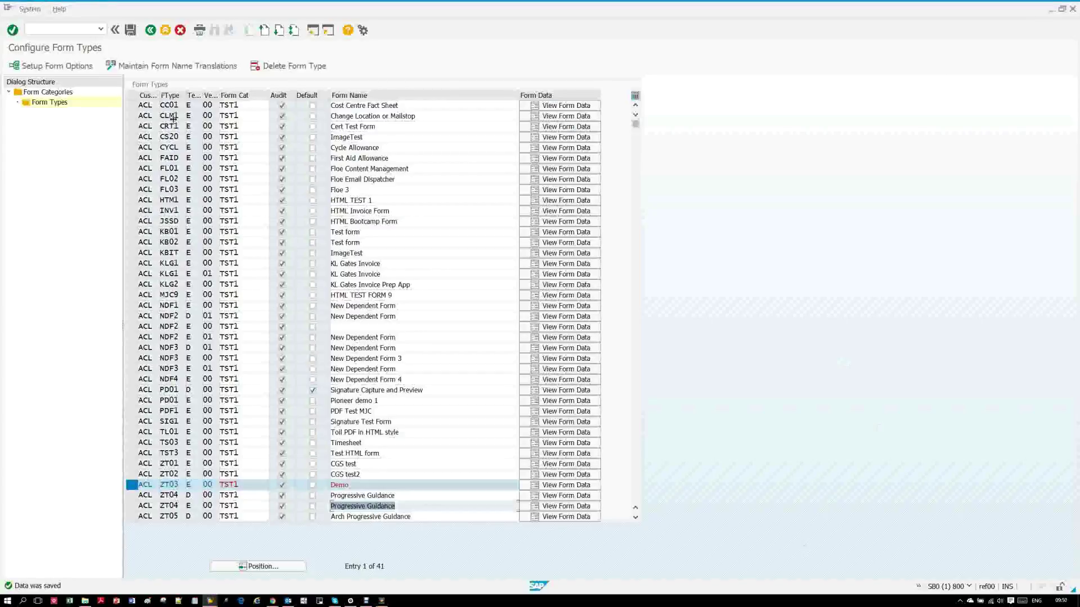
{"action": "left_click", "coordinate": [58, 68]}
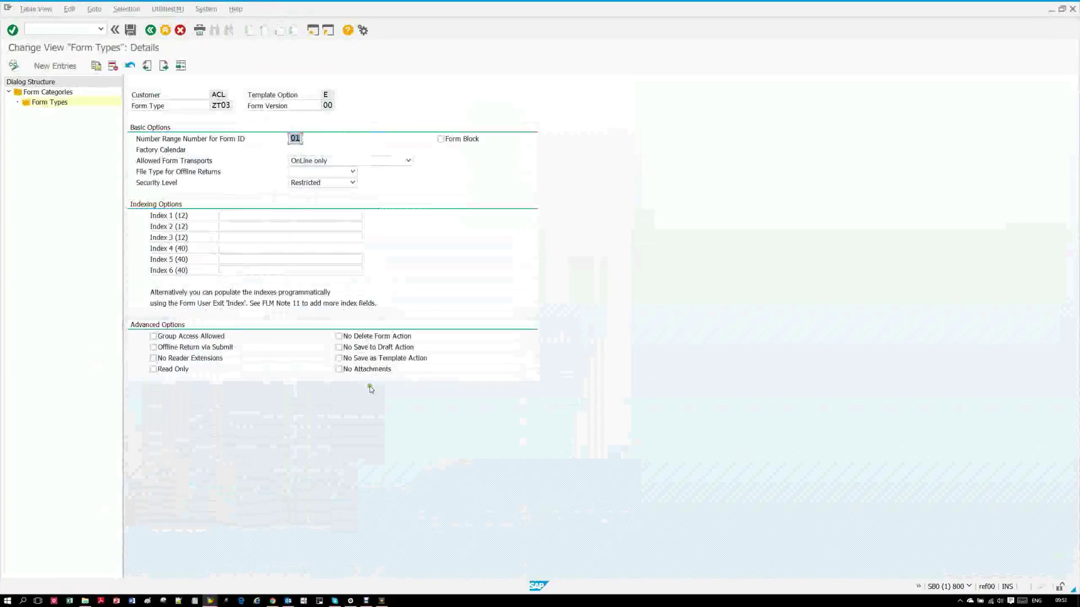
{"action": "left_click", "coordinate": [340, 370]}
{"action": "mouse_move", "coordinate": [339, 372]}
{"action": "left_mouse_down"}
{"action": "mouse_move", "coordinate": [330, 396]}
{"action": "mouse_move", "coordinate": [291, 386]}
{"action": "left_mouse_up"}
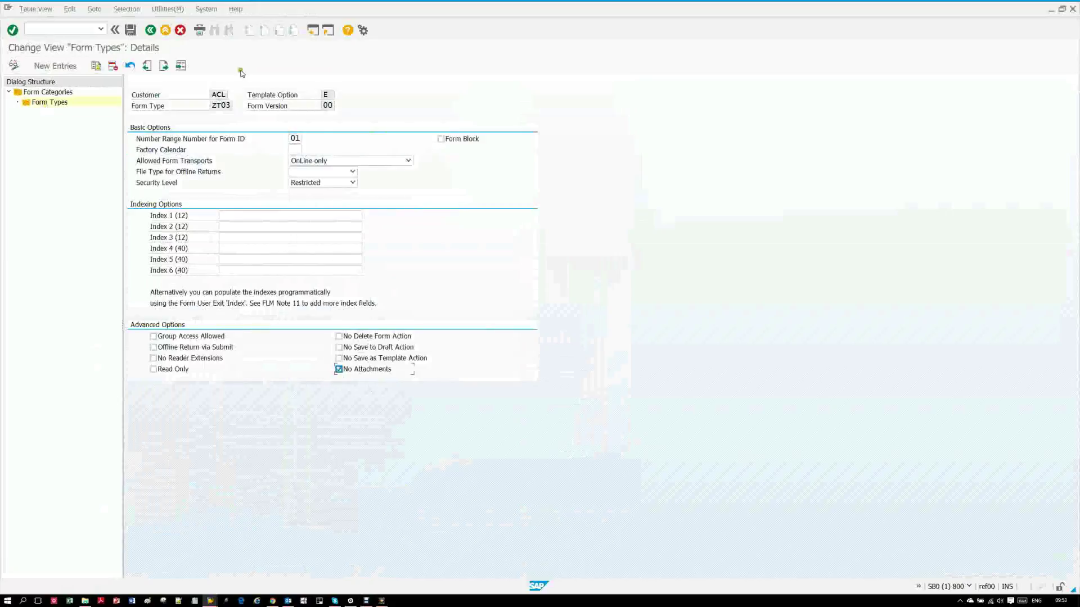
{"action": "left_click", "coordinate": [131, 31]}
{"action": "left_click", "coordinate": [155, 34]}
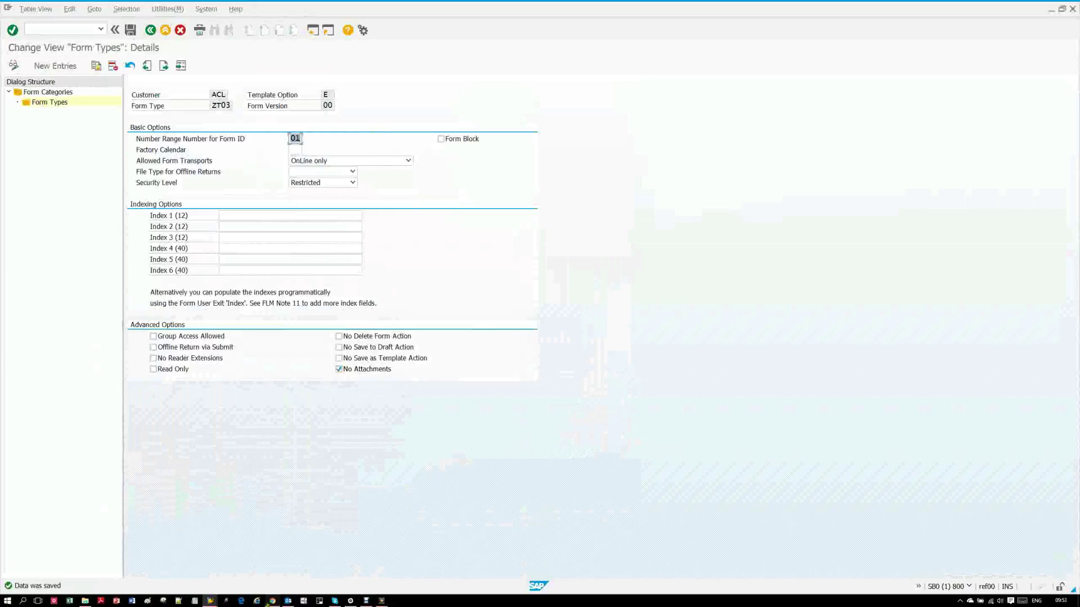
Return to Chrome and reload the TextAreaDemo form to check its footer actions.
{"action": "left_click", "coordinate": [272, 600]}
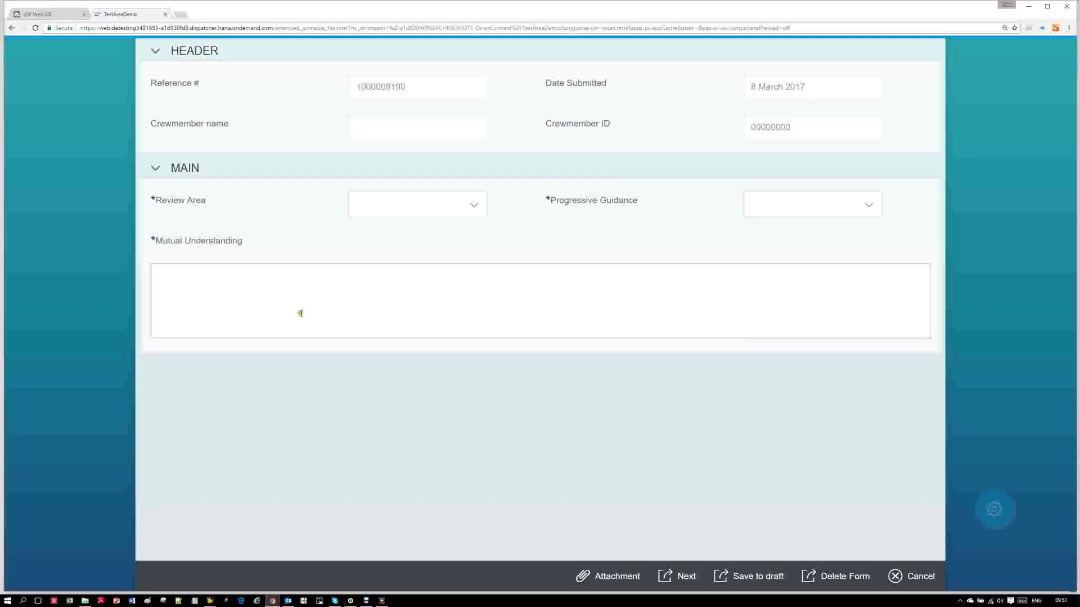
{"action": "left_click", "coordinate": [312, 28]}
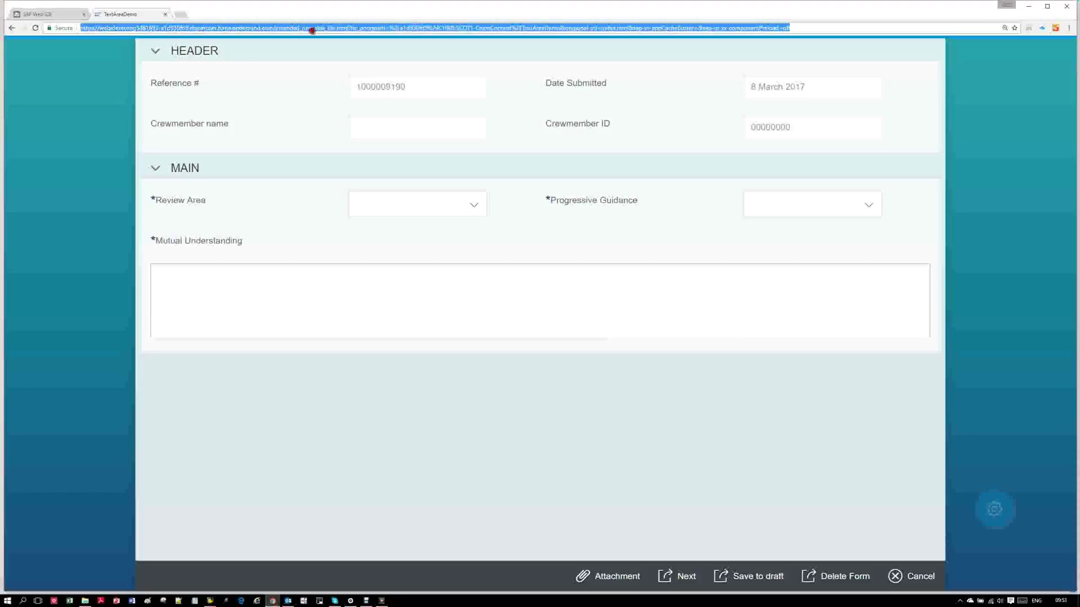
{"action": "key", "text": "Return"}
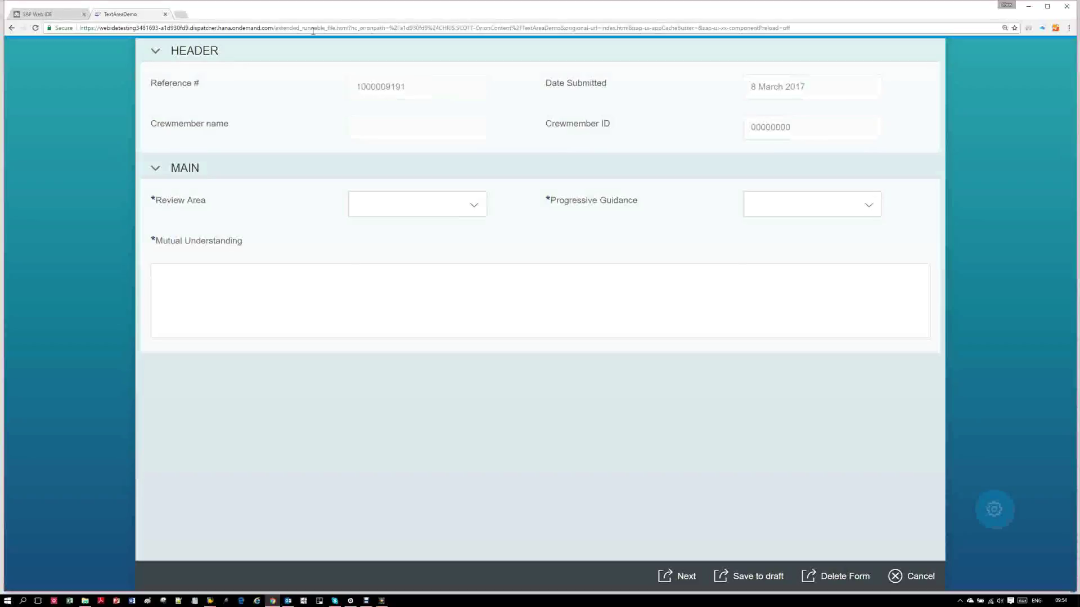
In SAP Web IDE, set the Attachment button's visible attribute to "false" in ZT03.view.xml.
{"action": "left_click", "coordinate": [58, 15]}
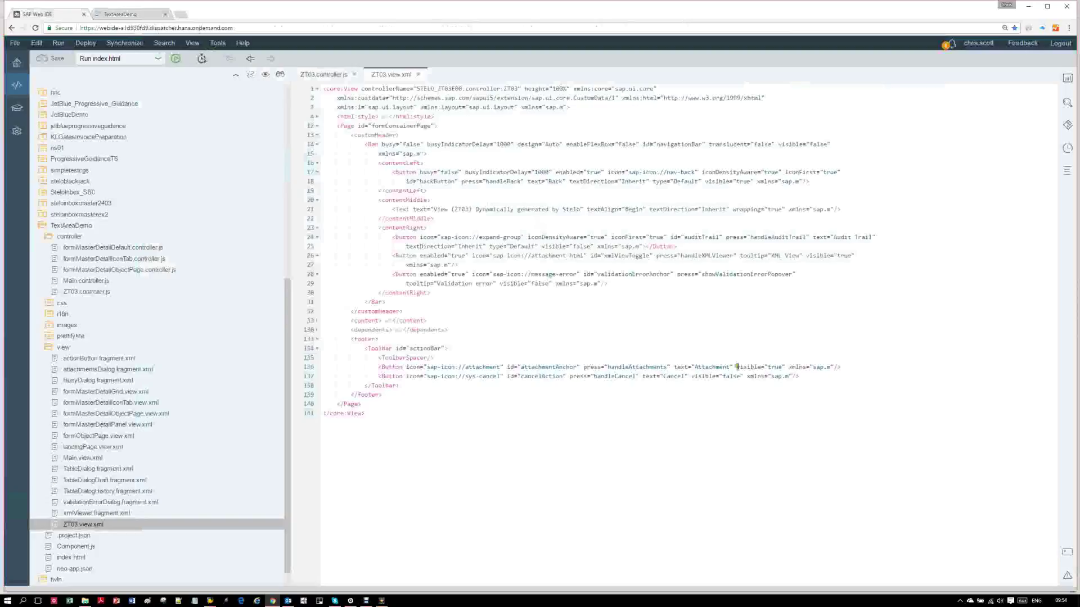
{"action": "left_click", "coordinate": [478, 367]}
{"action": "left_click_drag", "start_coordinate": [380, 367], "coordinate": [775, 367]}
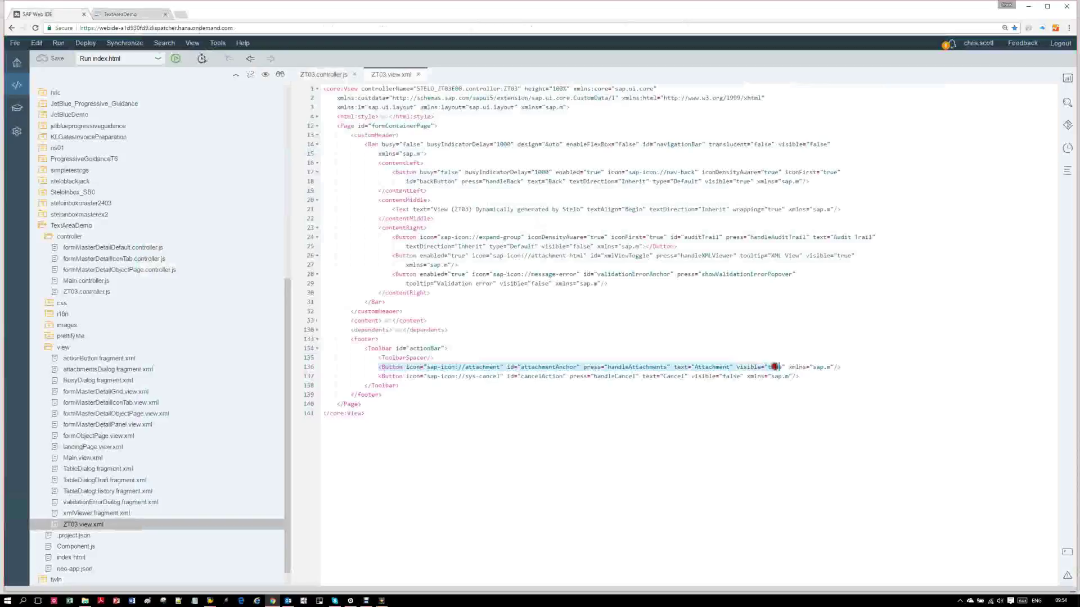
{"action": "left_click", "coordinate": [770, 368]}
{"action": "left_click", "coordinate": [778, 367]}
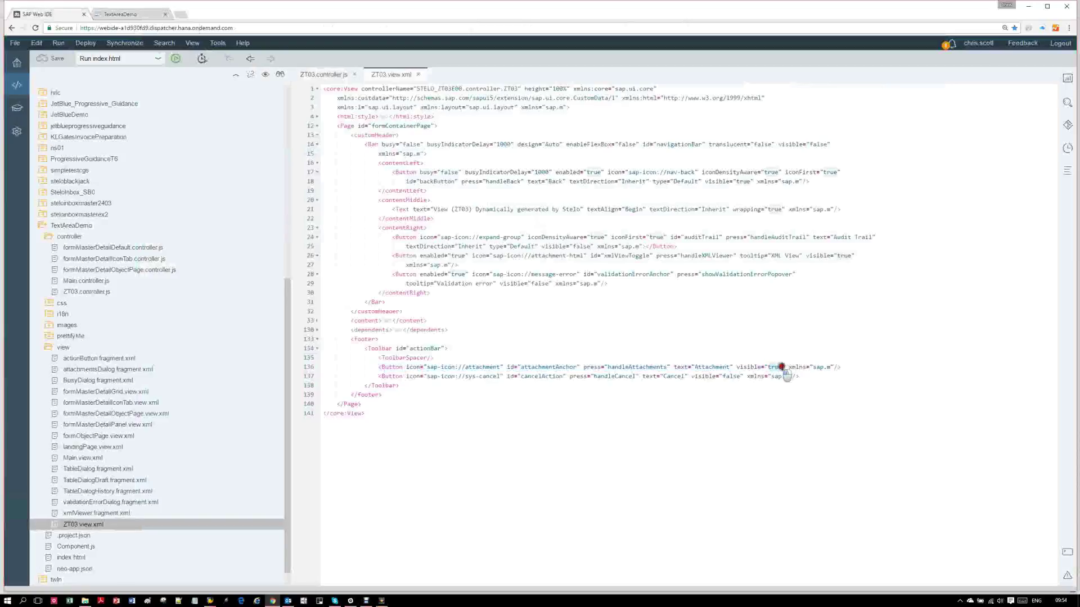
{"action": "type", "text": "false"}
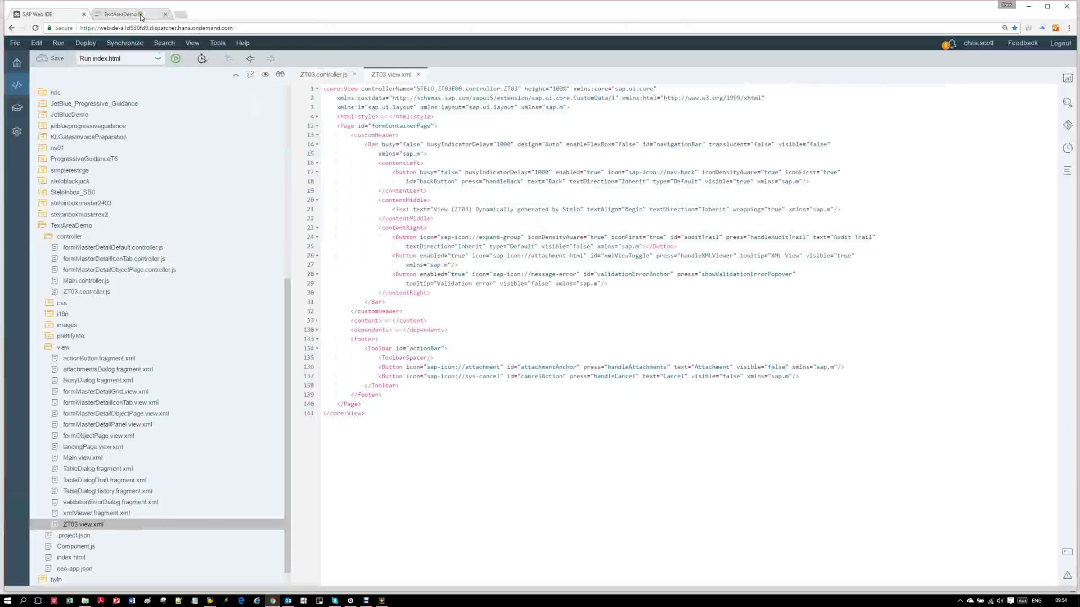
{"action": "left_click", "coordinate": [807, 482]}
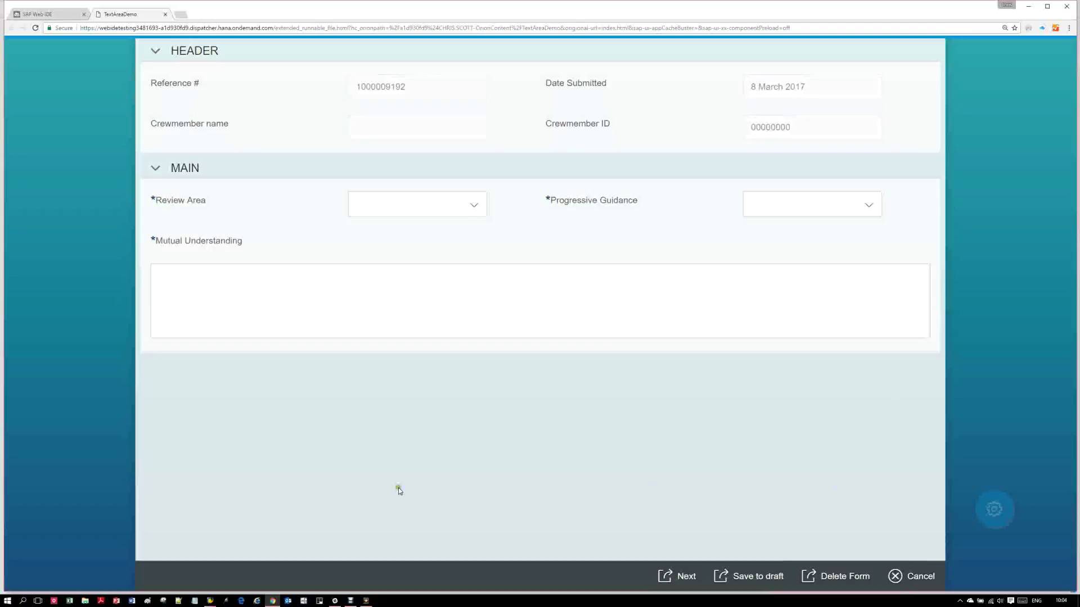
Switch to SAP GUI, enable No Save to Draft Action and No Delete Form Action for form type ZT03, and save.
{"action": "mouse_move", "coordinate": [209, 601]}
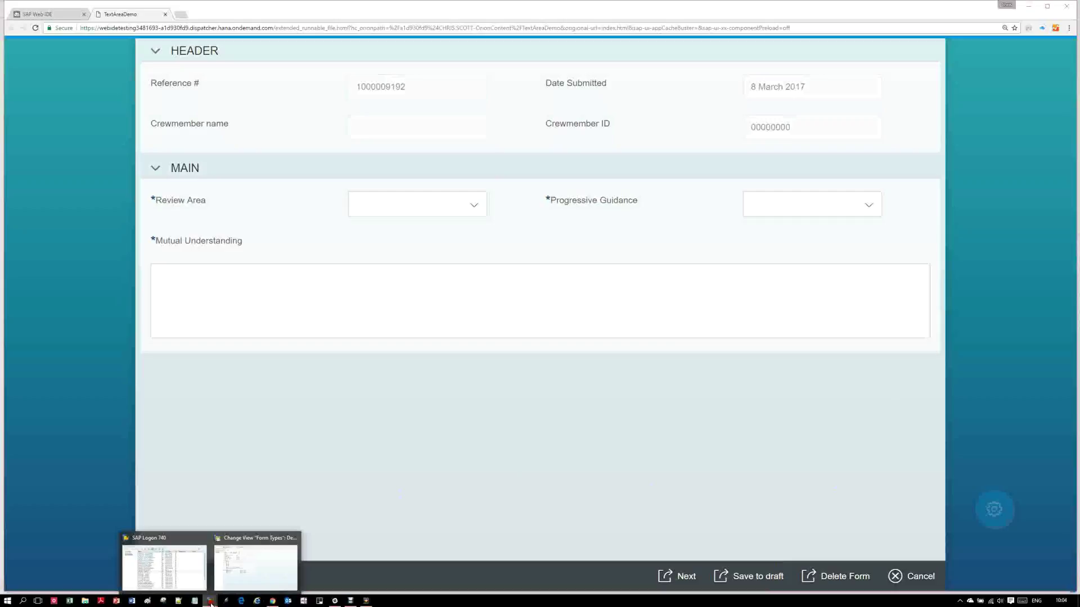
{"action": "left_click", "coordinate": [253, 562]}
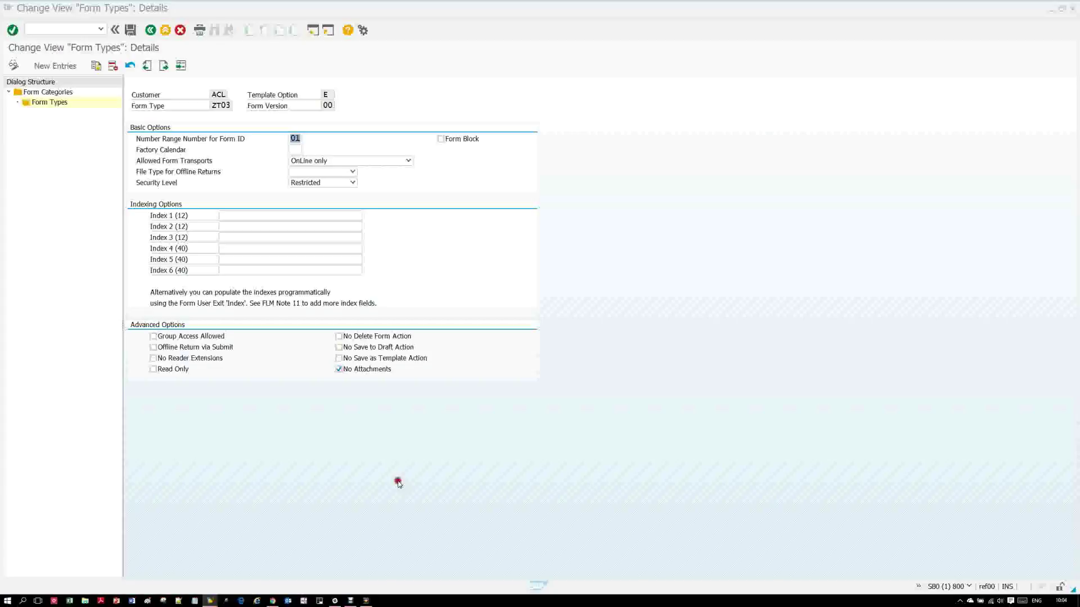
{"action": "left_click", "coordinate": [361, 353]}
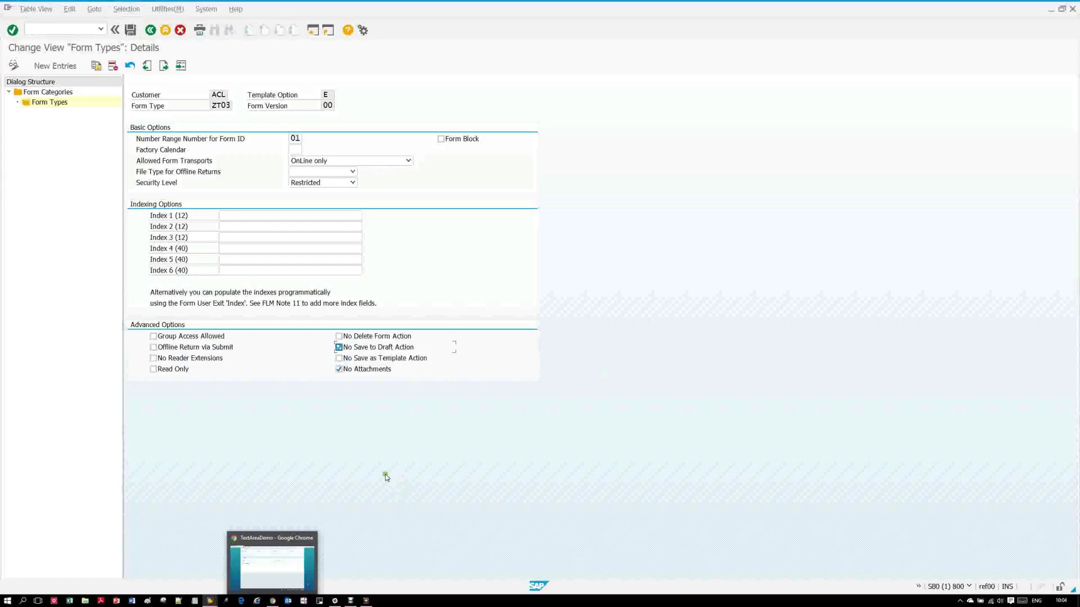
{"action": "left_click", "coordinate": [347, 337]}
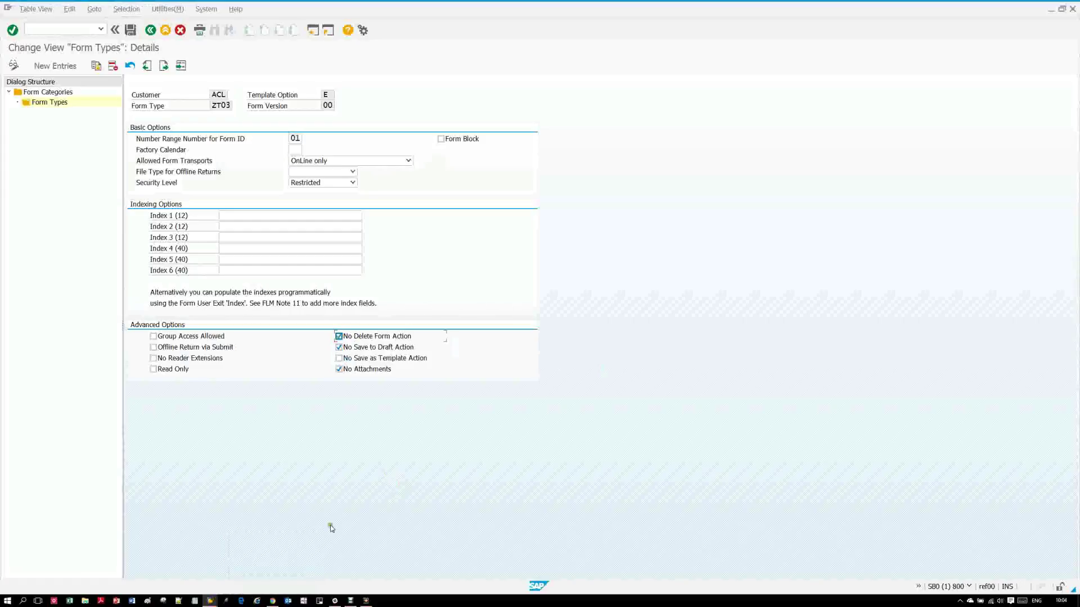
{"action": "left_click", "coordinate": [273, 601]}
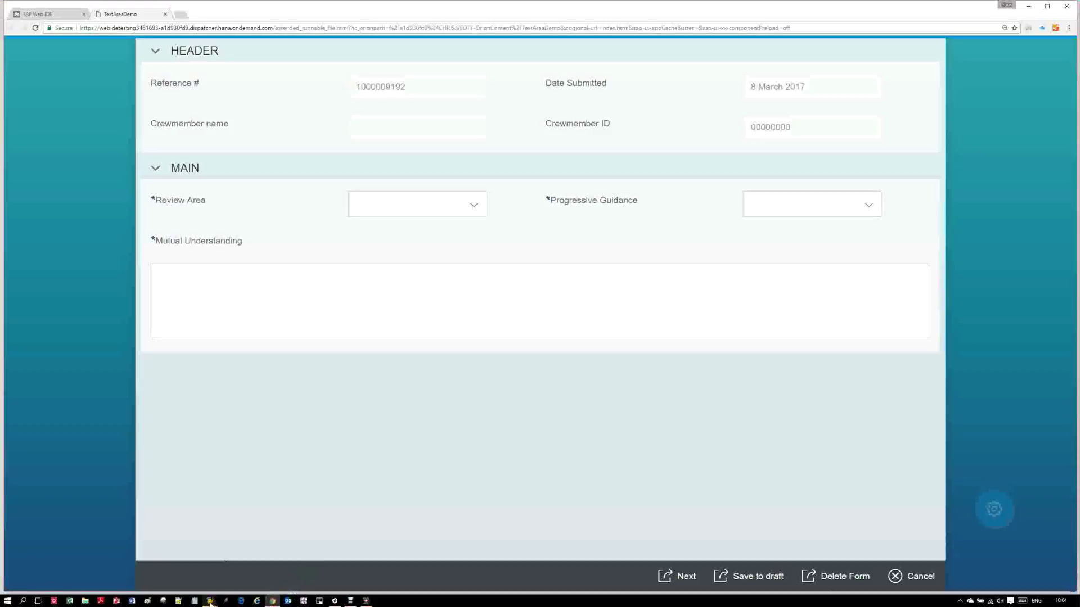
{"action": "mouse_move", "coordinate": [211, 603]}
{"action": "left_click", "coordinate": [168, 563]}
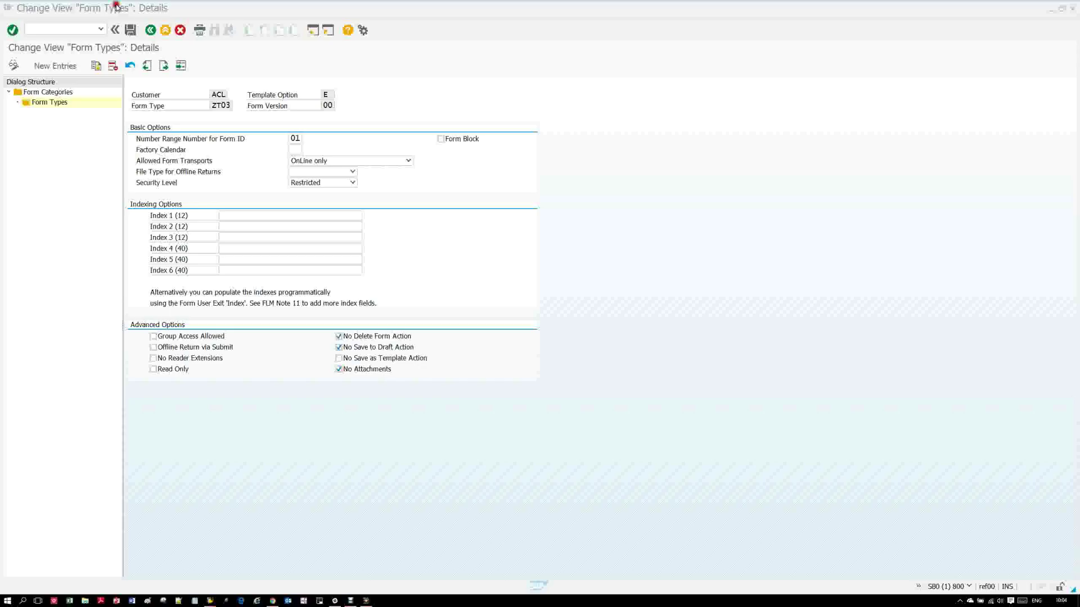
{"action": "left_click", "coordinate": [129, 33]}
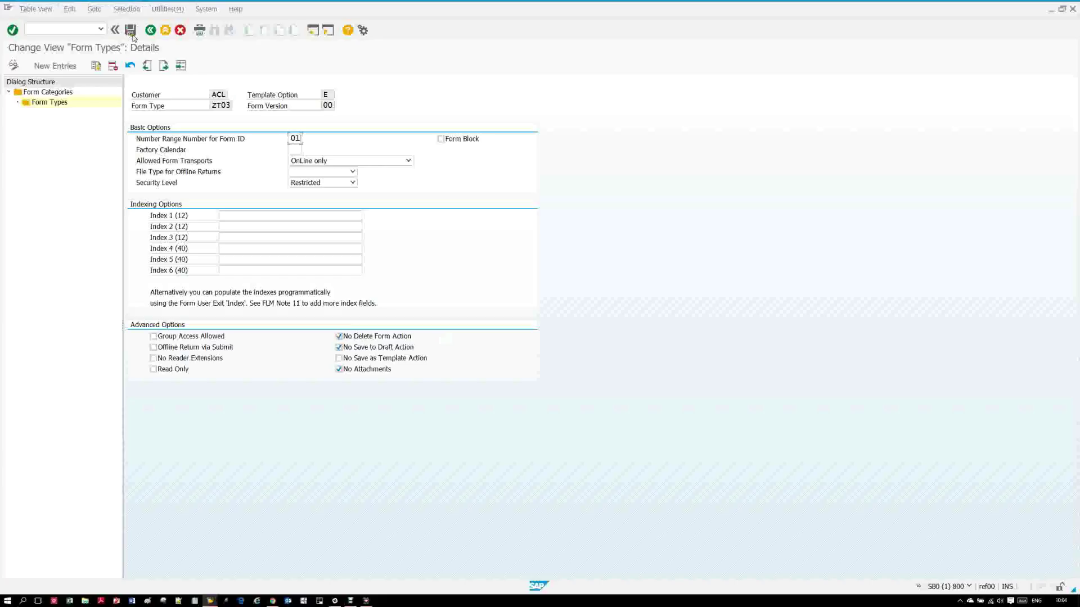
Switch back to Chrome and reload the TextAreaDemo form to check the save and delete actions.
{"action": "key", "text": "alt+Tab"}
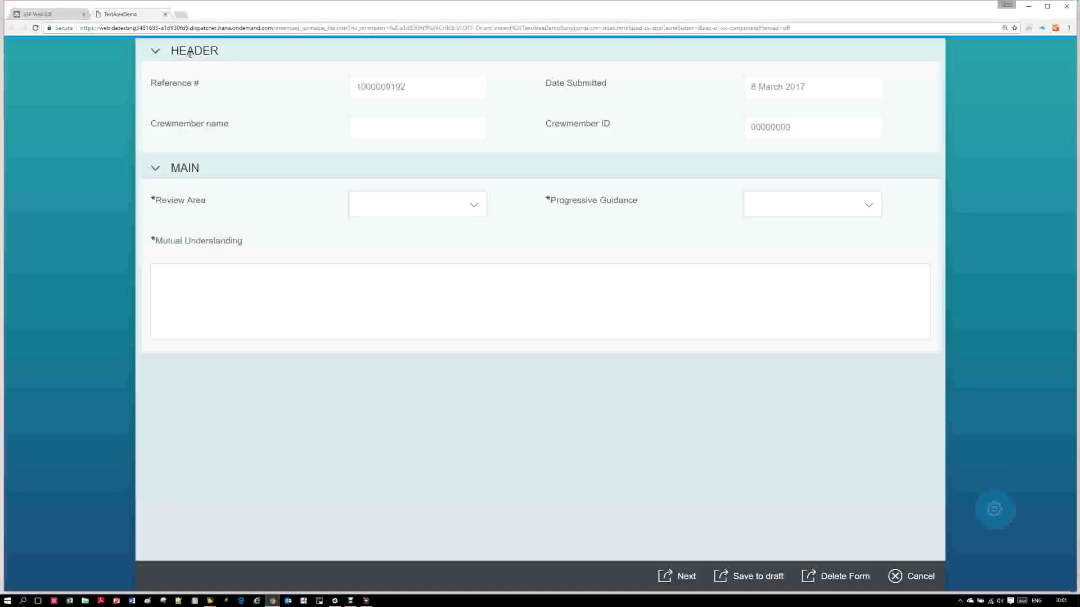
{"action": "left_click", "coordinate": [203, 28]}
{"action": "key", "text": "Return"}
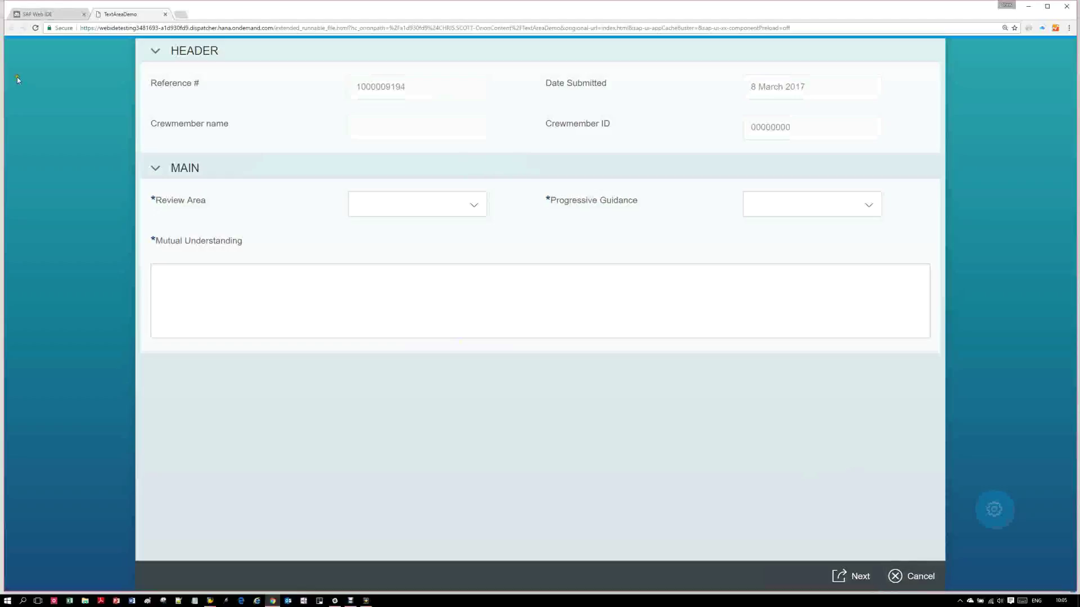
In SAP Web IDE, examine the Cancel button's visible attribute in ZT03.view.xml.
{"action": "left_click", "coordinate": [49, 14]}
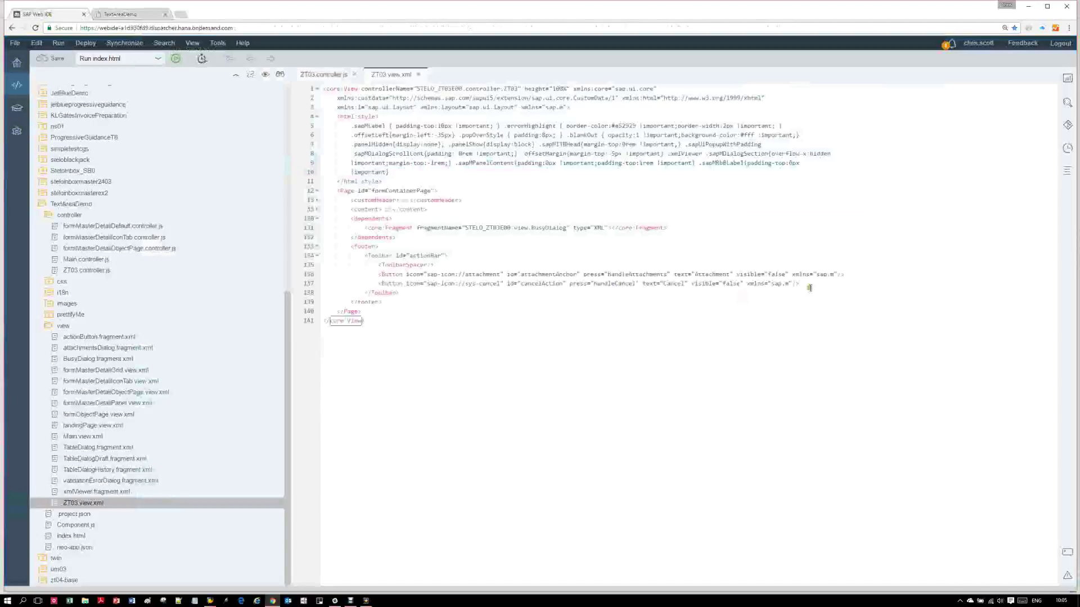
{"action": "left_click", "coordinate": [672, 275]}
{"action": "left_click_drag", "start_coordinate": [614, 274], "coordinate": [743, 284]}
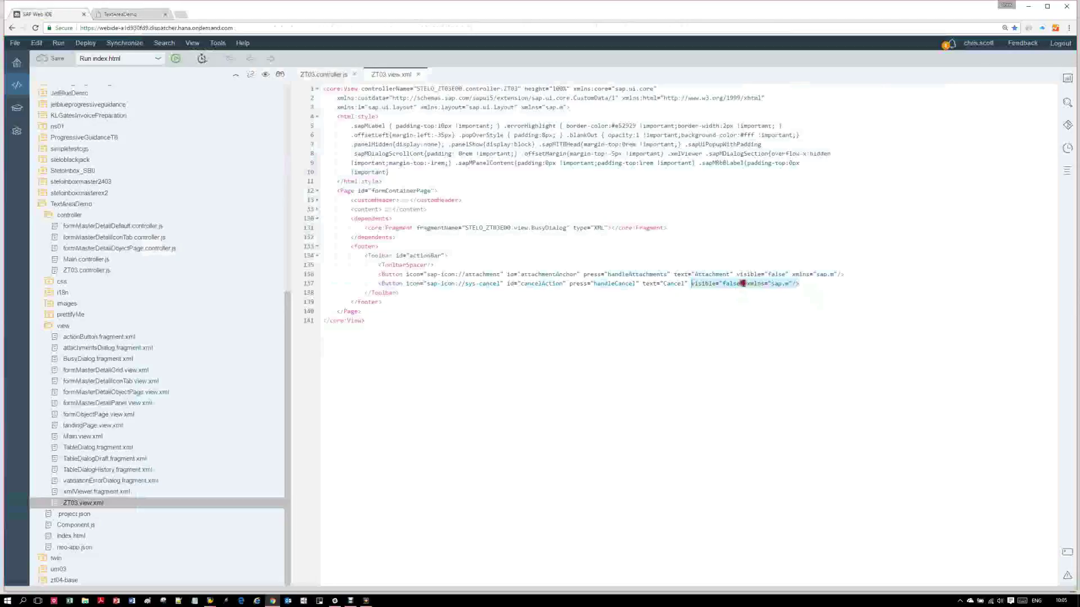
{"action": "left_click", "coordinate": [717, 368]}
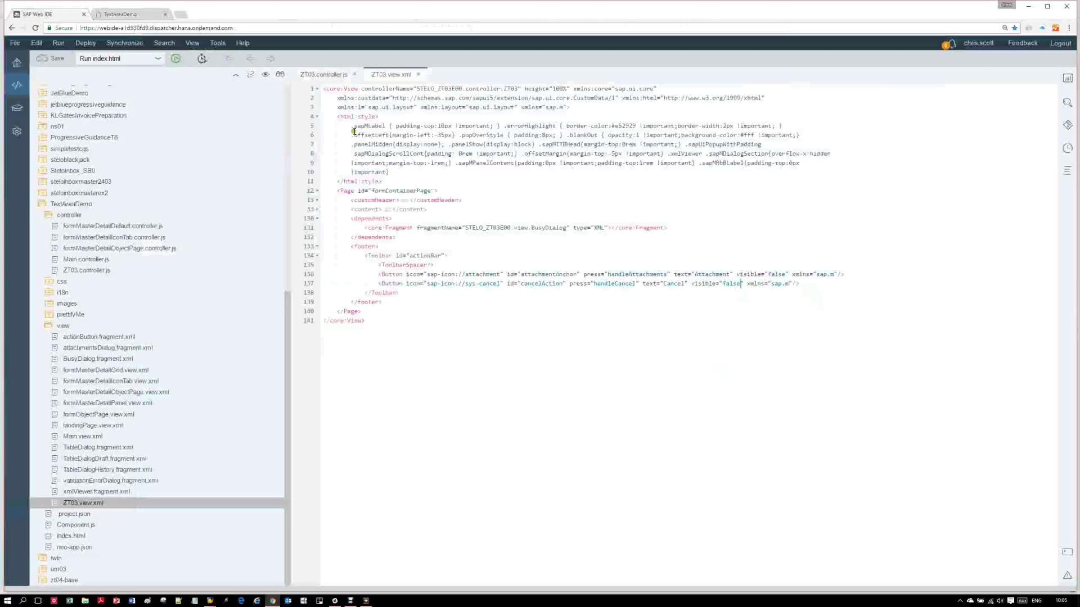
Find "Cancel" in ZT03.controller.js, comment out the line that sets cancelAction visible with //, and save the file.
{"action": "left_click", "coordinate": [319, 75]}
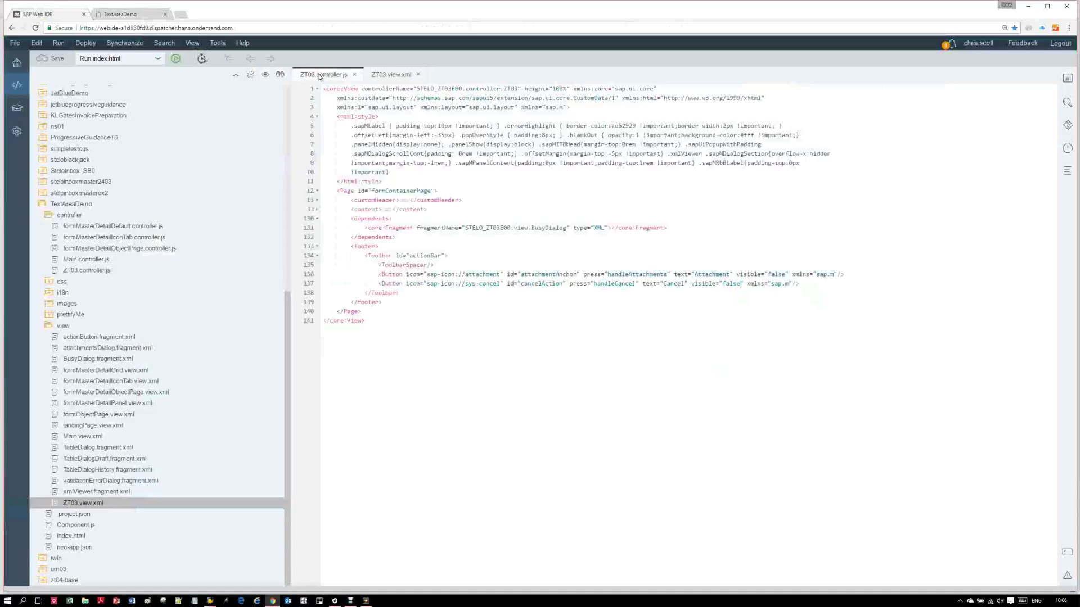
{"action": "left_click", "coordinate": [321, 76]}
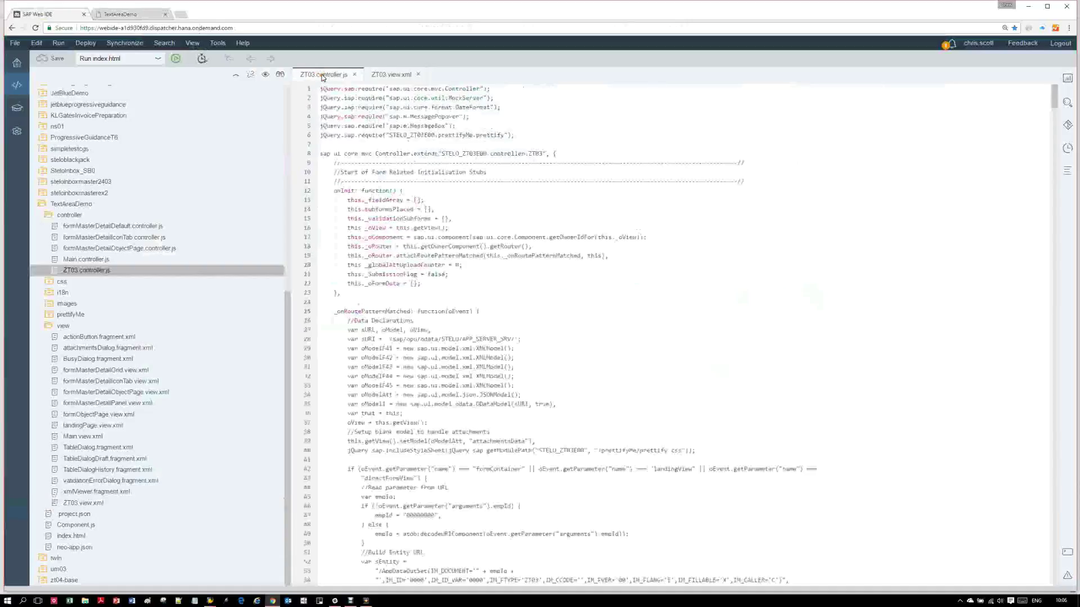
{"action": "right_click", "coordinate": [925, 134]}
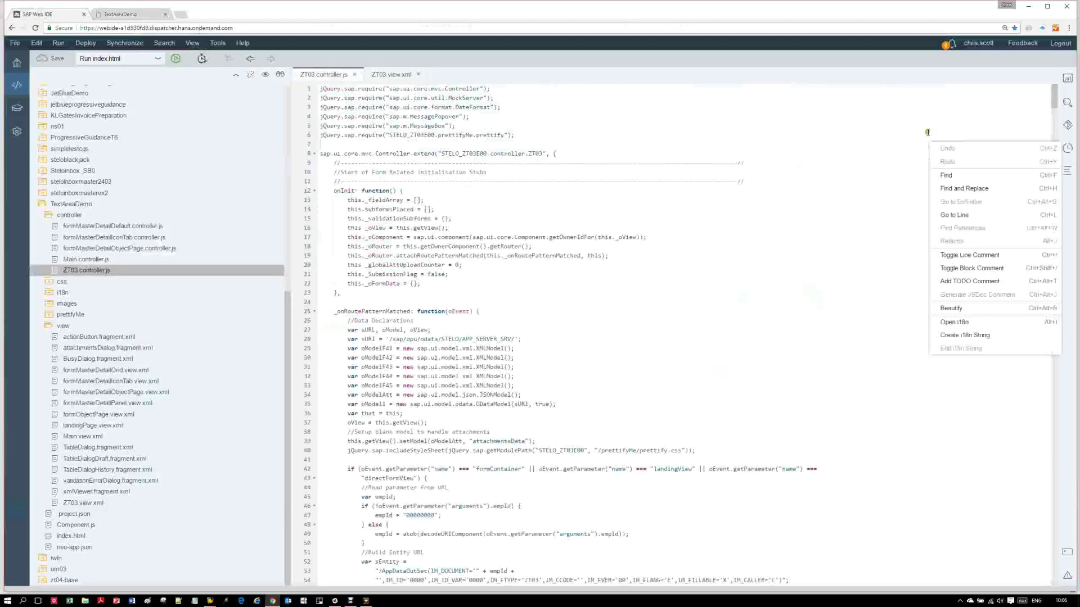
{"action": "left_click", "coordinate": [946, 176]}
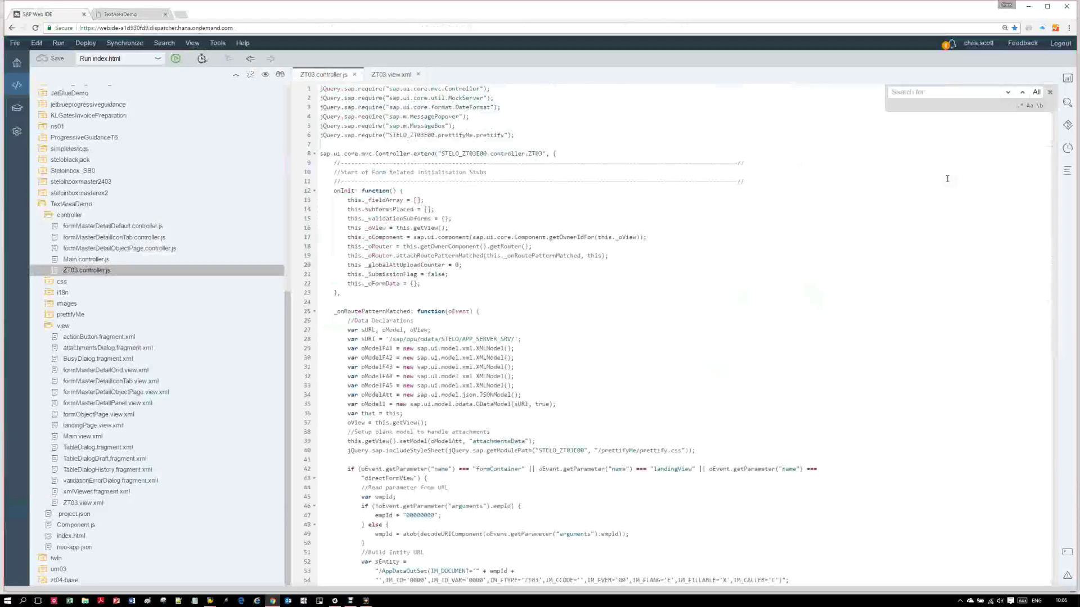
{"action": "type", "text": "Ca"}
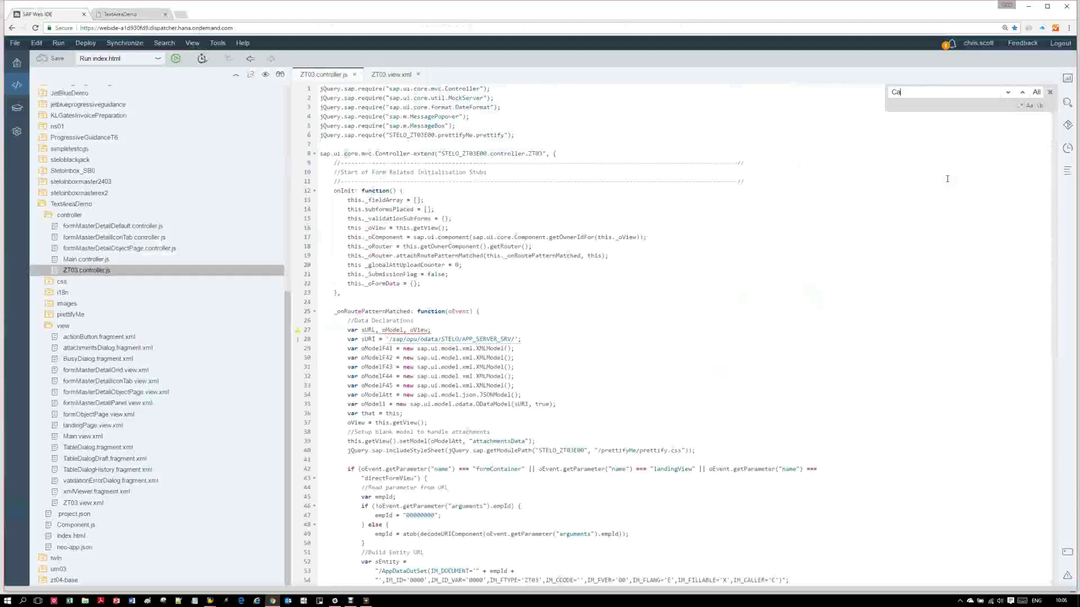
{"action": "type", "text": "ncel"}
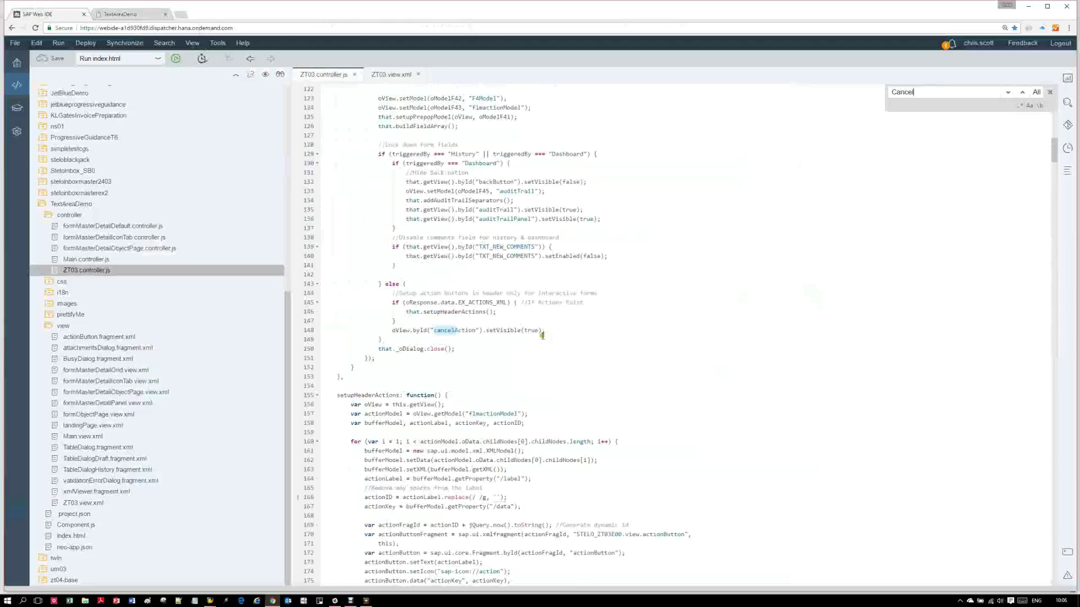
{"action": "left_click", "coordinate": [399, 335]}
{"action": "type", "text": "//"}
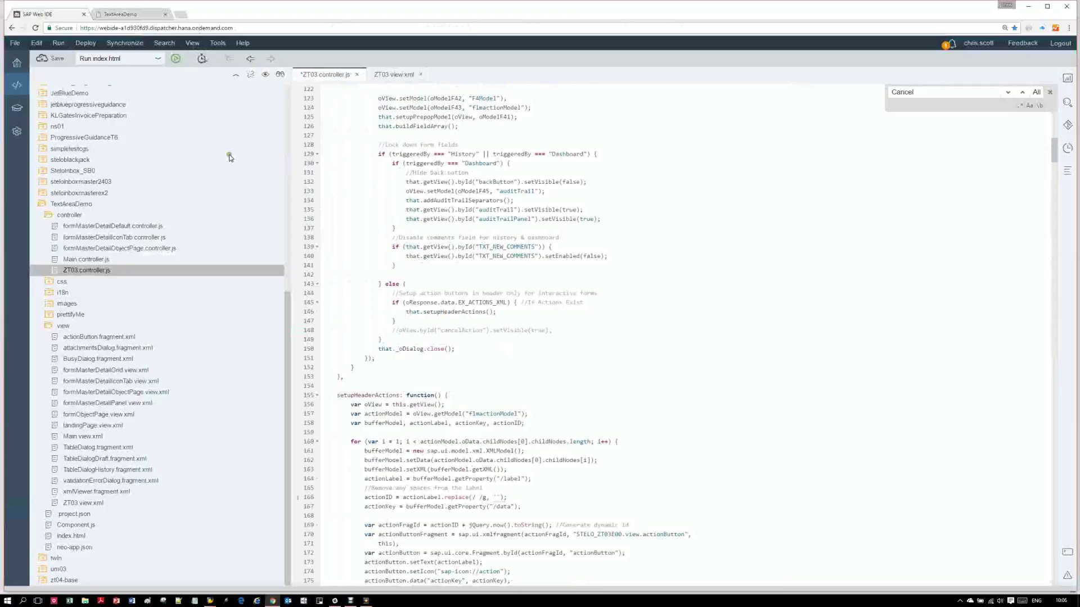
{"action": "left_click", "coordinate": [50, 59]}
Reload the TextAreaDemo form to check whether the Cancel action is hidden.
{"action": "left_click", "coordinate": [117, 14]}
{"action": "left_click", "coordinate": [188, 28]}
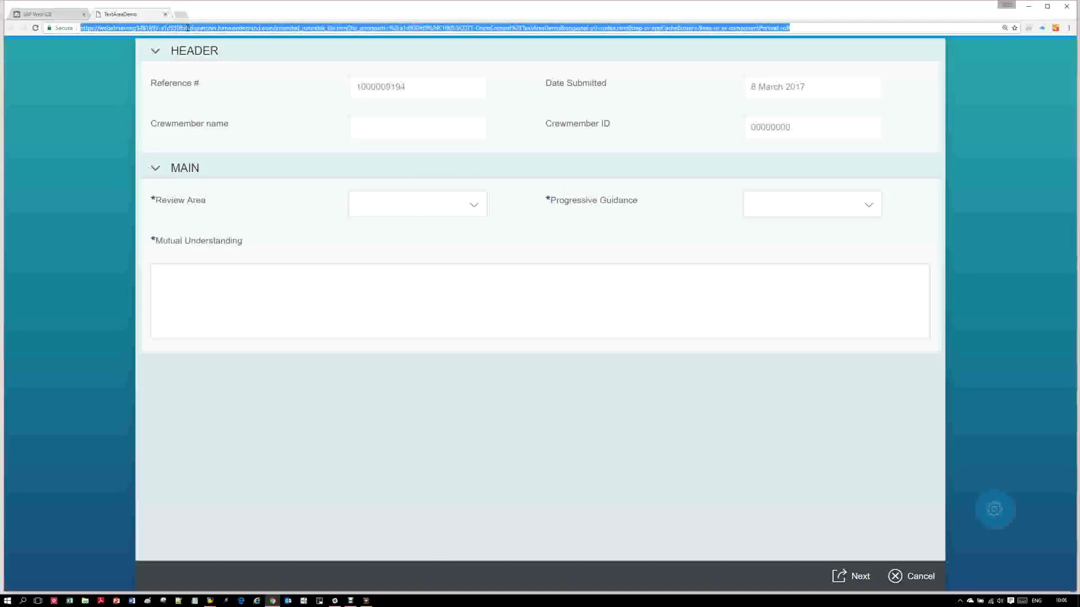
{"action": "key", "text": "Return"}
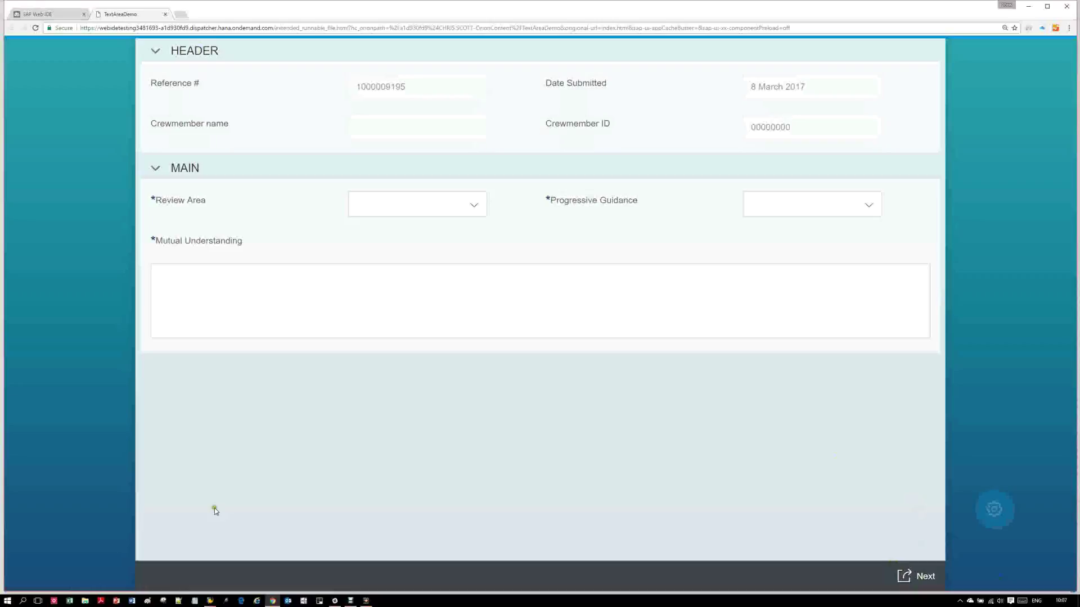
Switch to the SAP GUI session and leave the ZT03 form type details to return to the Implementation Guide structure.
{"action": "left_click", "coordinate": [210, 603]}
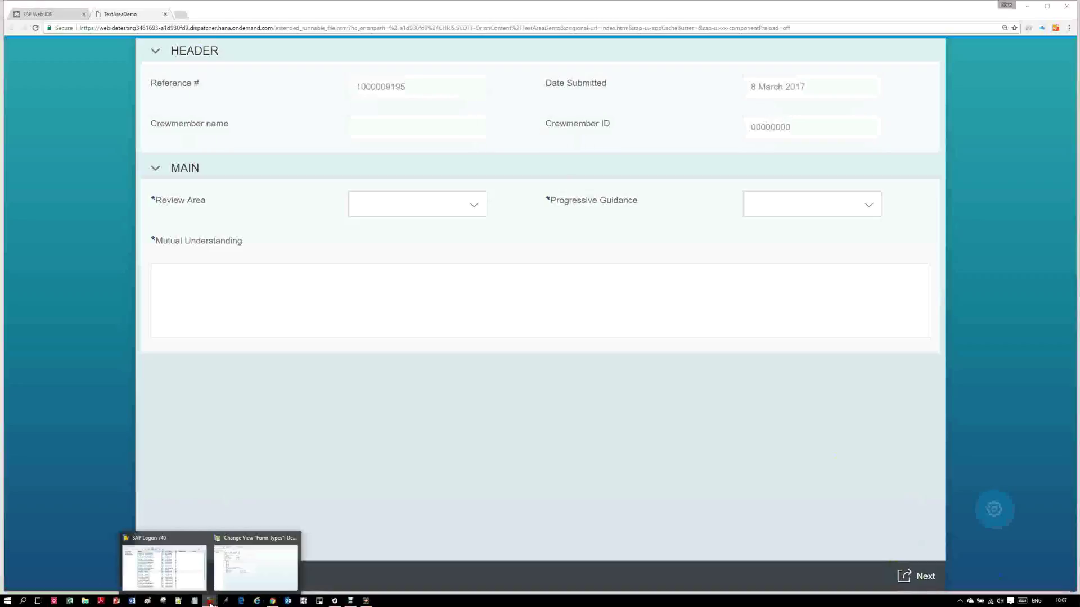
{"action": "left_click", "coordinate": [258, 538]}
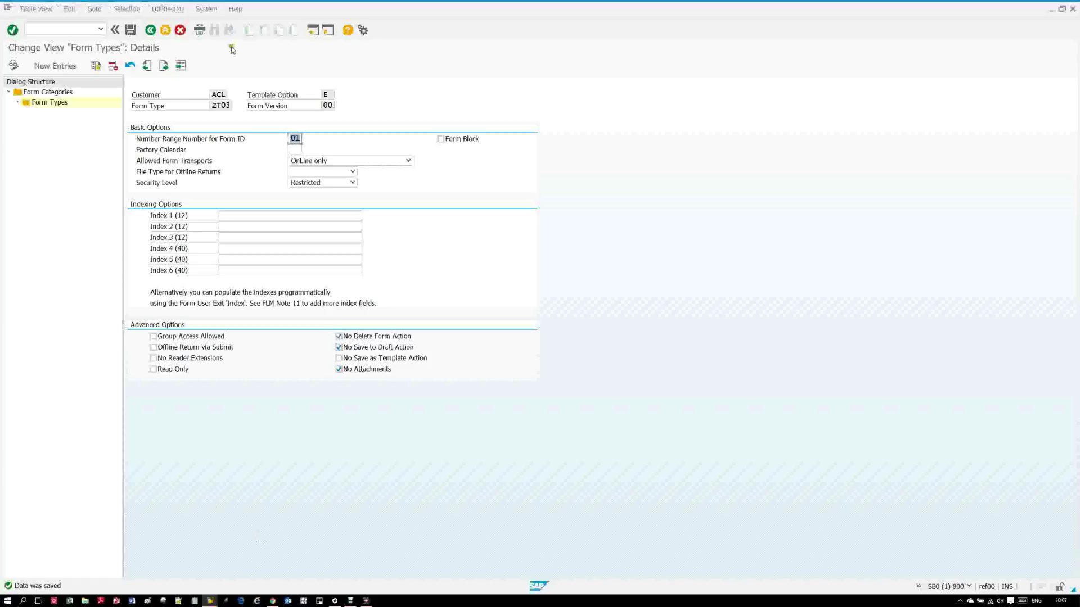
{"action": "left_click", "coordinate": [151, 30]}
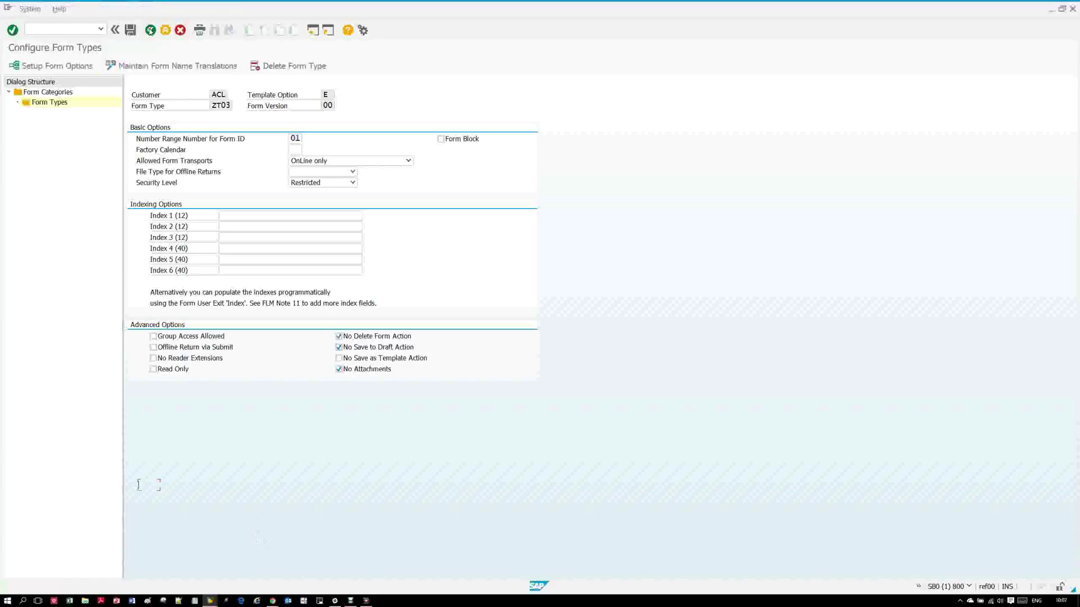
{"action": "left_click", "coordinate": [151, 30]}
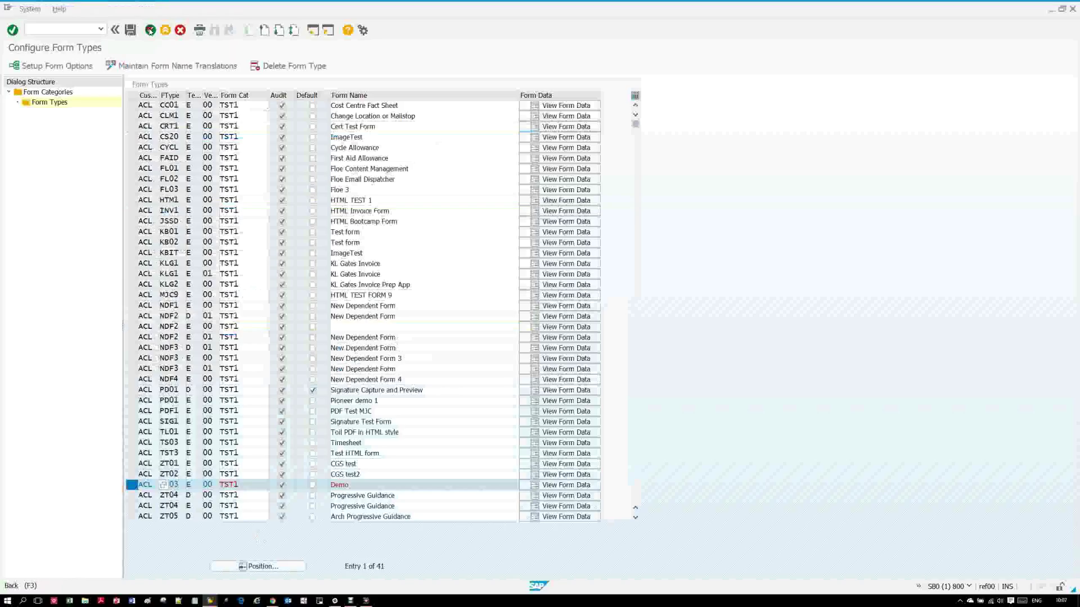
{"action": "left_click", "coordinate": [151, 29]}
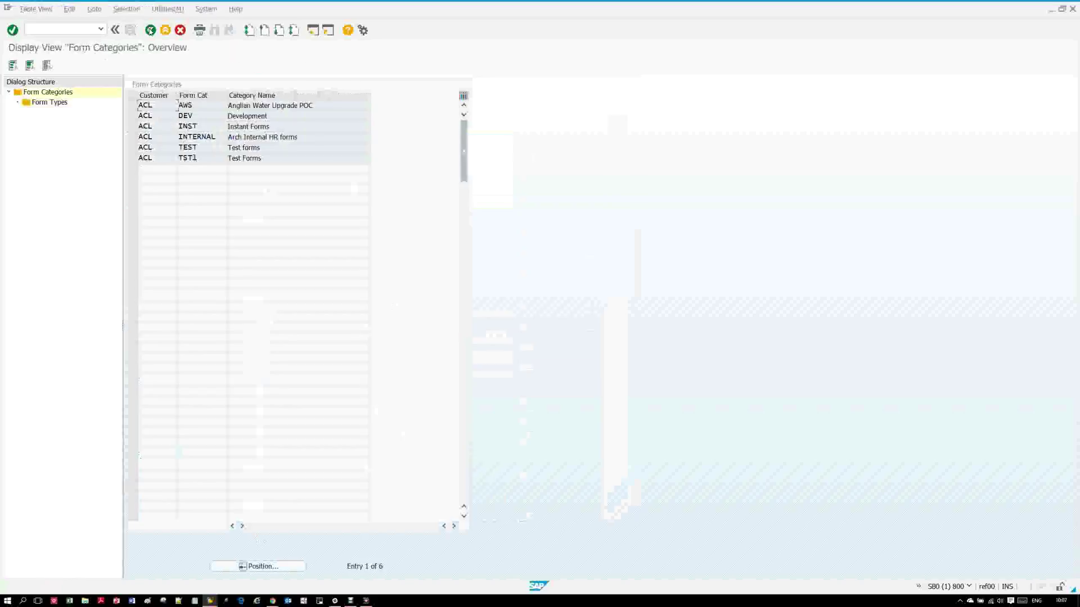
{"action": "left_click", "coordinate": [150, 30]}
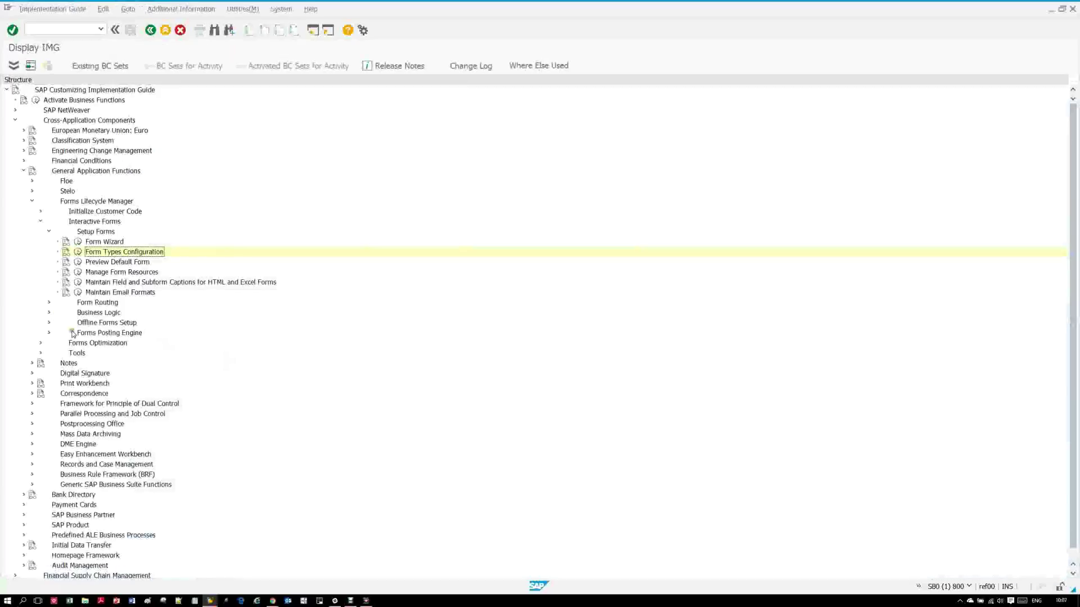
Expand Business Logic and Form Routing under Interactive Forms and execute the Routing Configuration activity.
{"action": "left_click", "coordinate": [50, 313]}
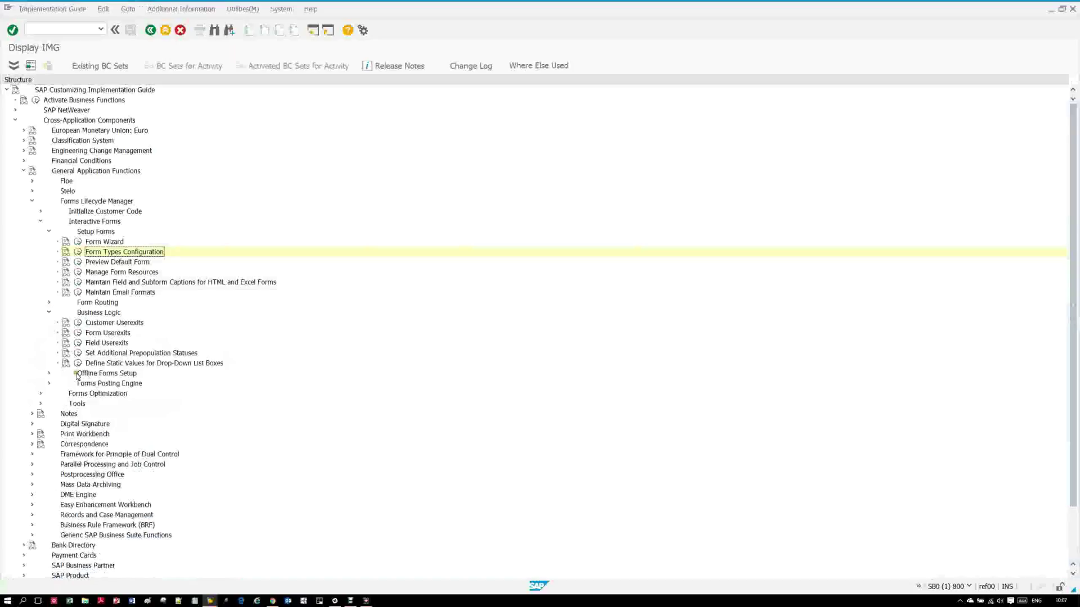
{"action": "left_click", "coordinate": [50, 303]}
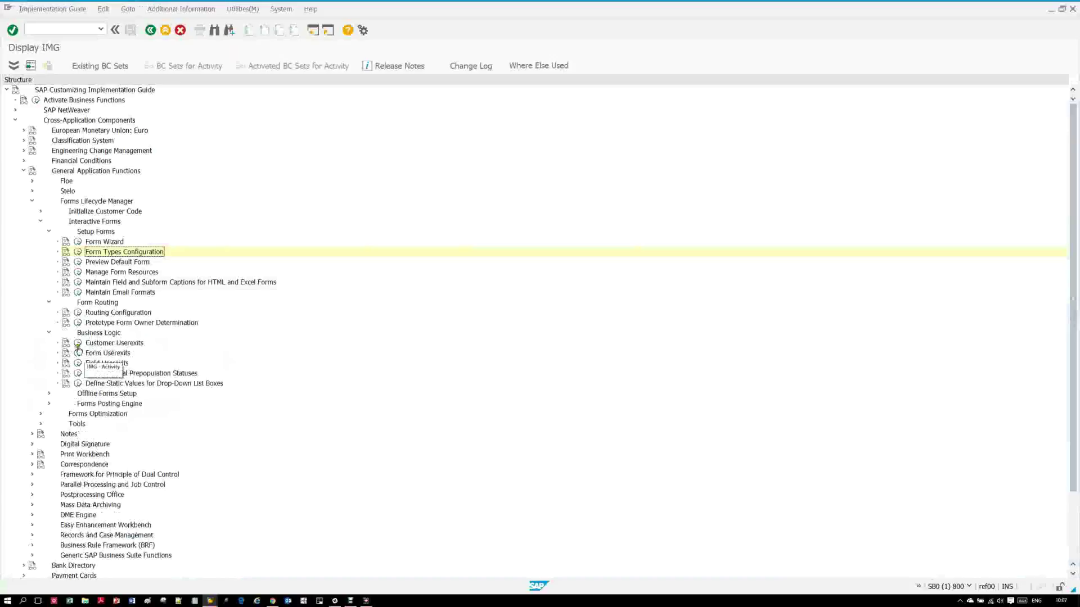
{"action": "left_click", "coordinate": [79, 312]}
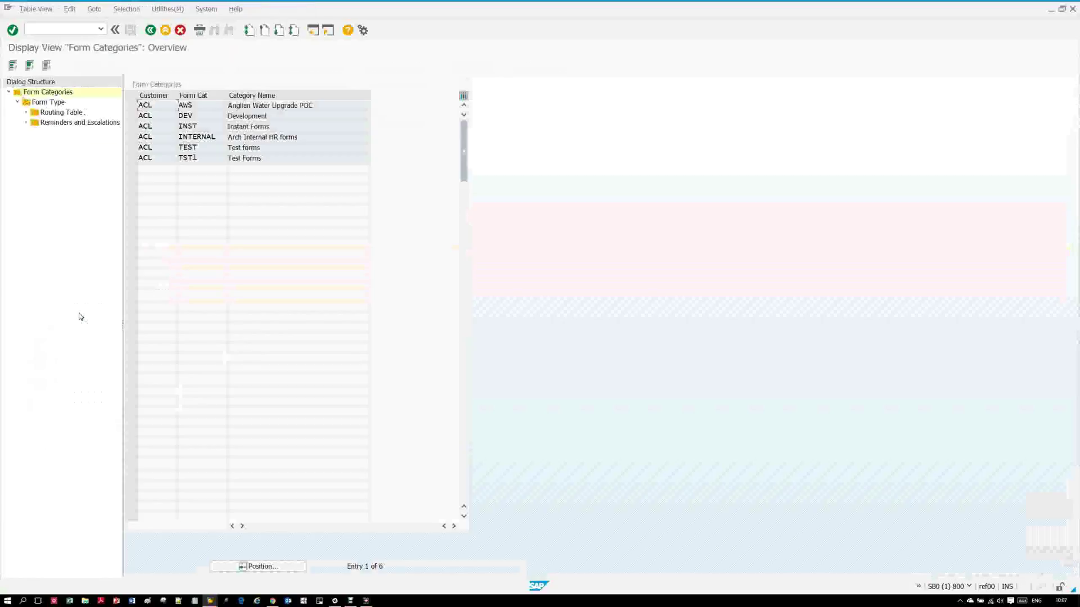
Select form category TST1 and form type ZT03, and open its routing table.
{"action": "left_click", "coordinate": [131, 157]}
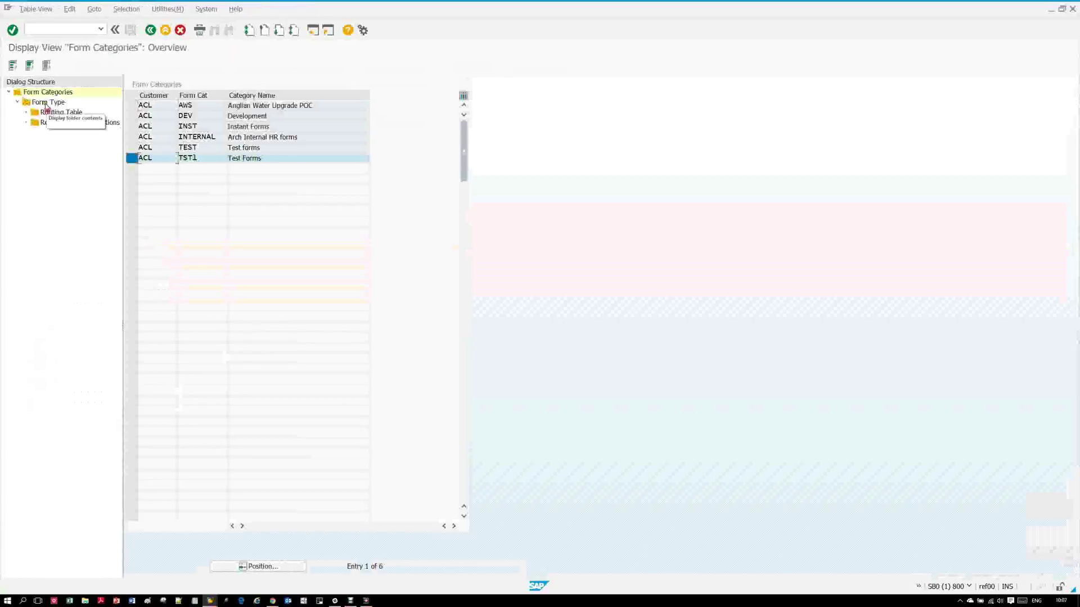
{"action": "double_click", "coordinate": [47, 102]}
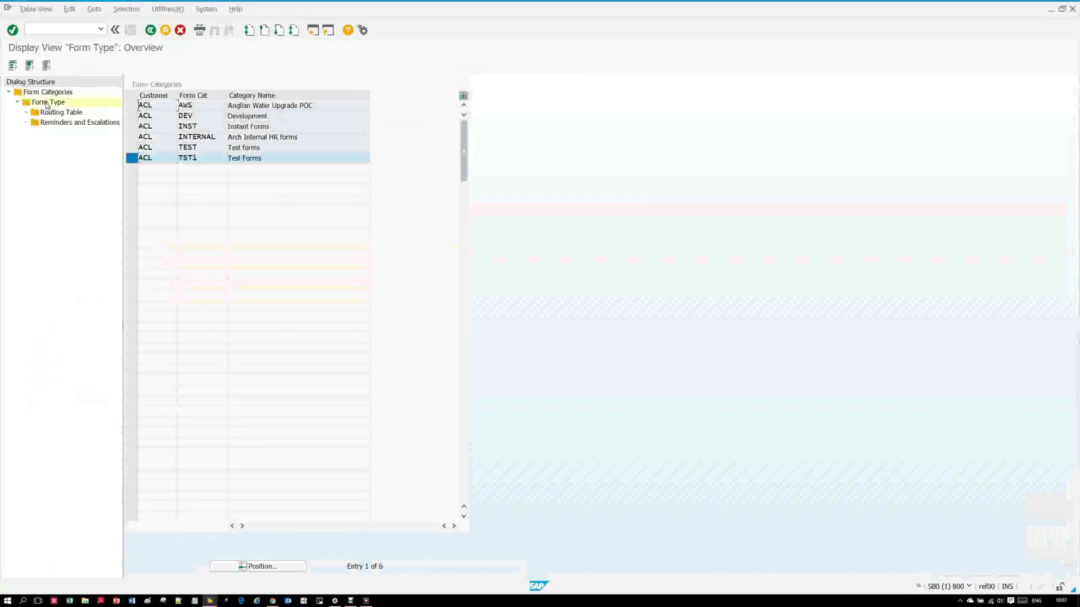
{"action": "left_click", "coordinate": [510, 306]}
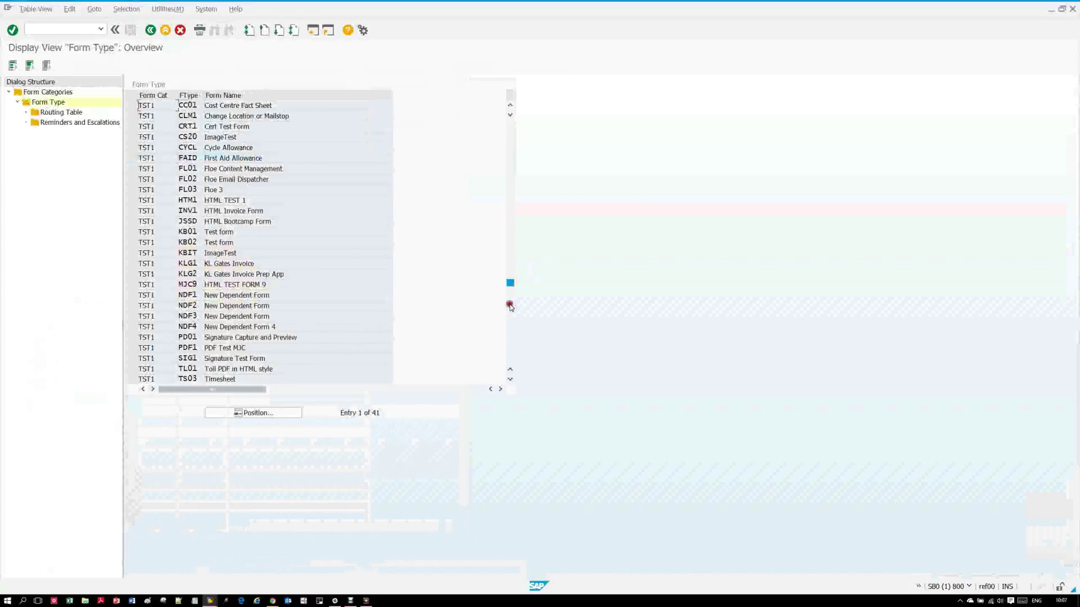
{"action": "left_click", "coordinate": [127, 137]}
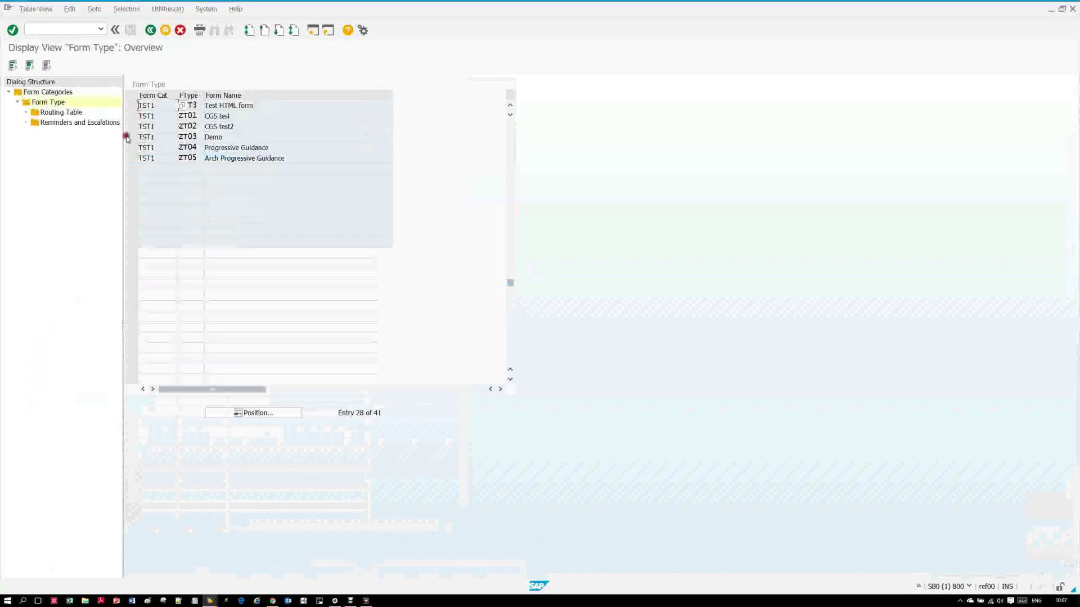
{"action": "left_click", "coordinate": [71, 114]}
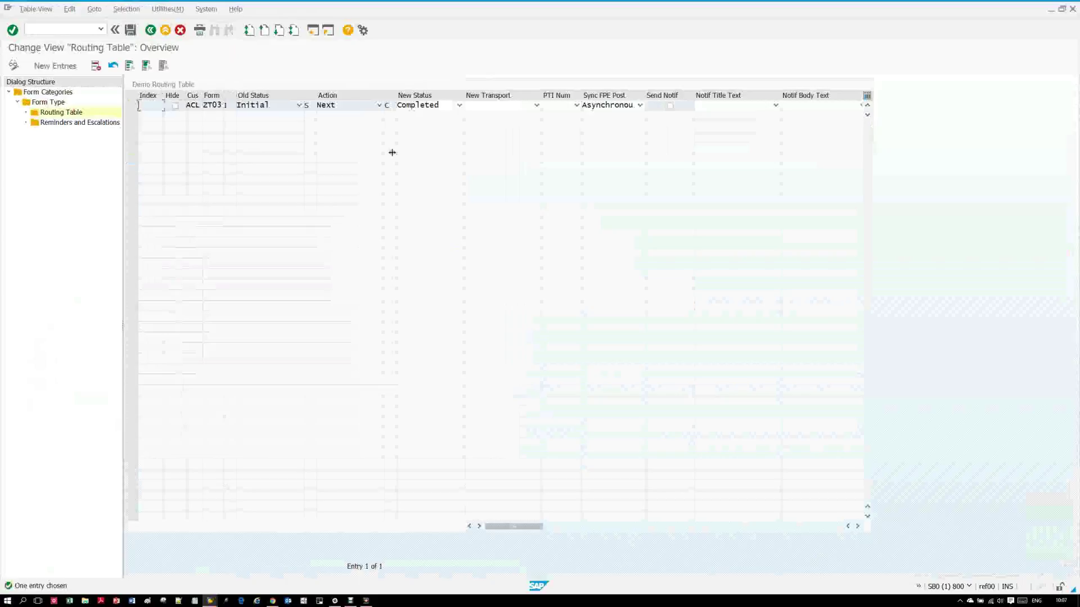
Delete the ZT03 routing entry with the Next action and acknowledge the information dialog.
{"action": "left_click", "coordinate": [339, 107]}
{"action": "left_click", "coordinate": [335, 106]}
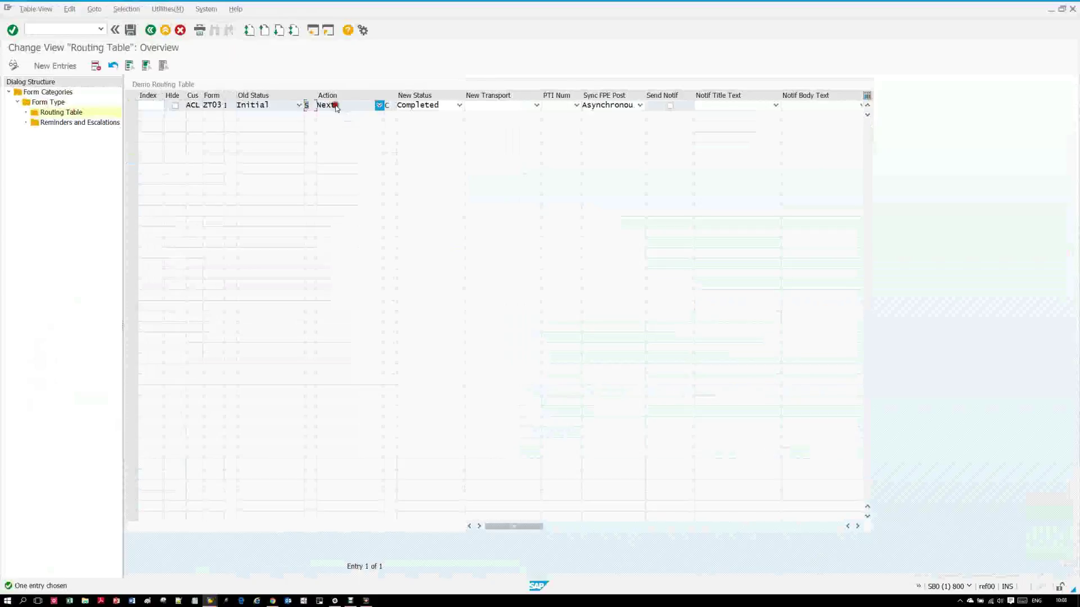
{"action": "left_click", "coordinate": [131, 105]}
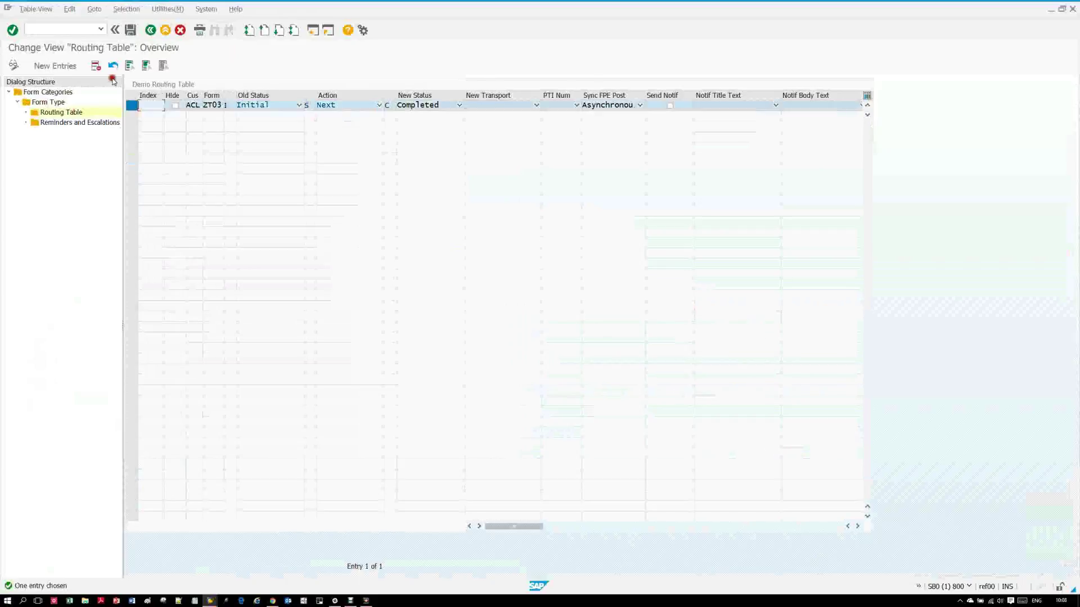
{"action": "left_click", "coordinate": [113, 80]}
{"action": "left_click", "coordinate": [110, 158]}
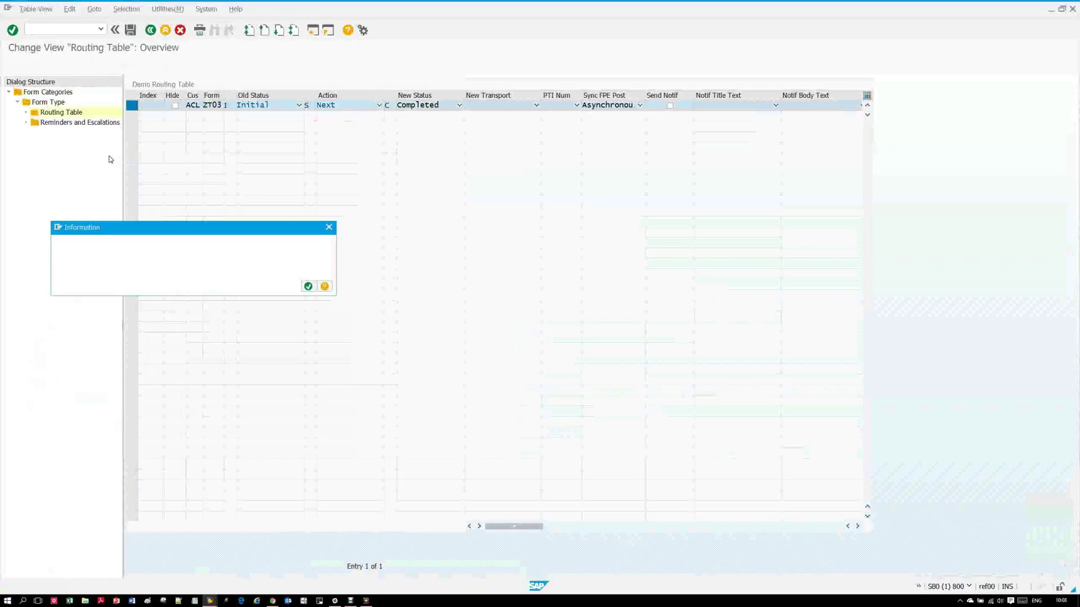
{"action": "left_click", "coordinate": [309, 287]}
{"action": "left_click", "coordinate": [195, 175]}
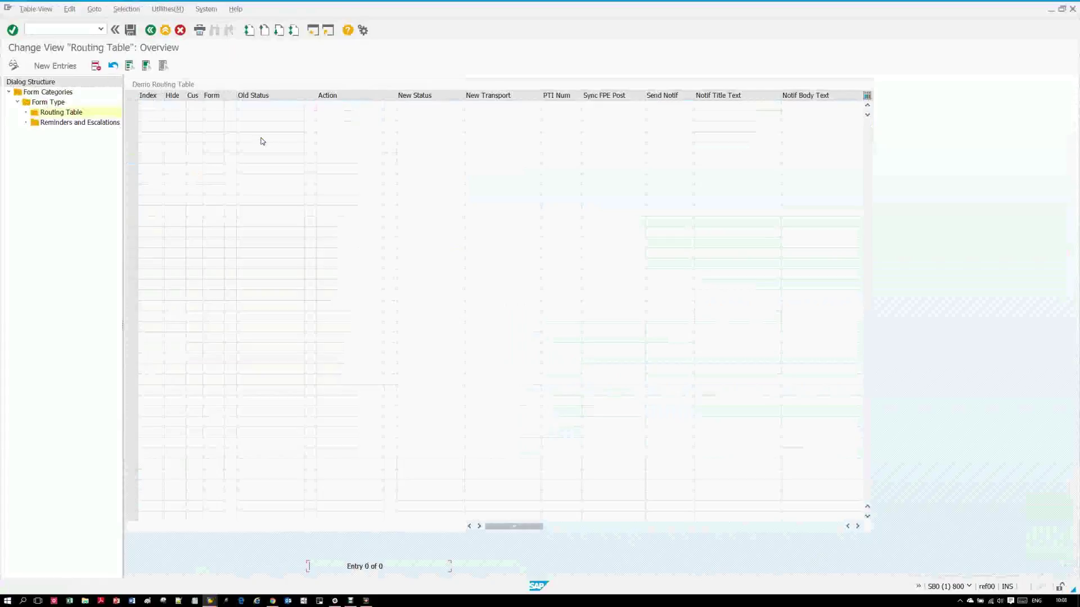
Create a new ZT03 routing entry with old status Initial, action Save and new status Completed.
{"action": "left_click", "coordinate": [58, 67]}
{"action": "left_click", "coordinate": [336, 164]}
{"action": "left_click", "coordinate": [236, 123]}
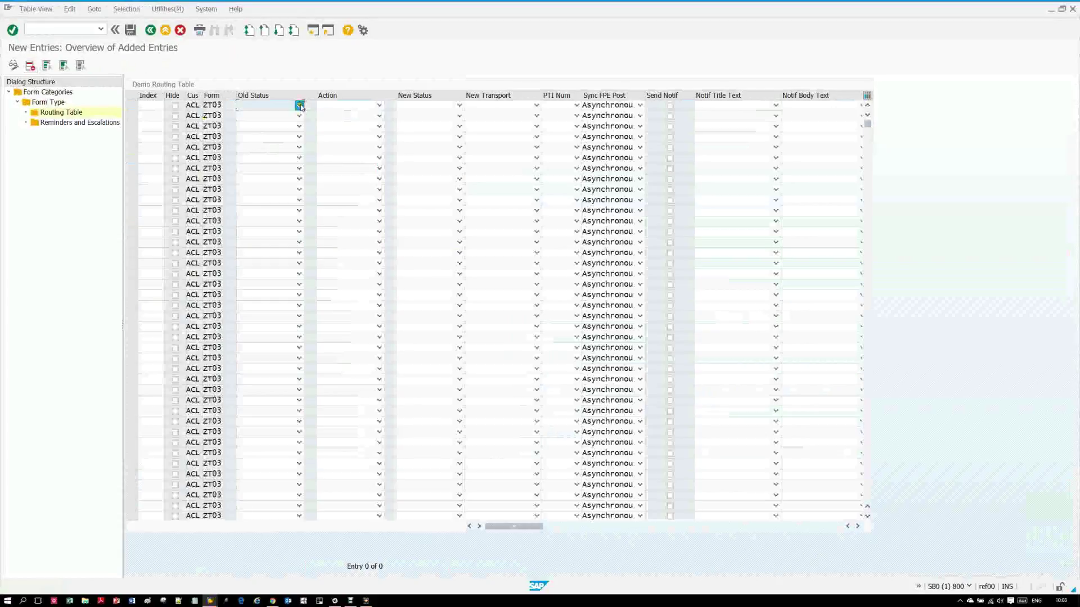
{"action": "left_click", "coordinate": [299, 106]}
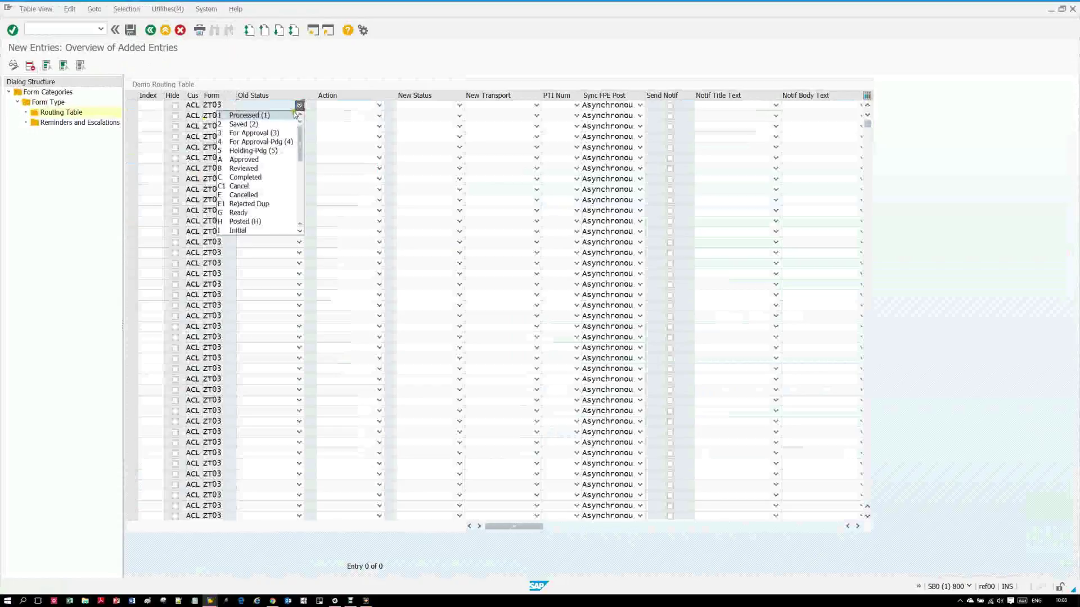
{"action": "scroll", "coordinate": [273, 195], "scroll_direction": "down", "scroll_amount": 1}
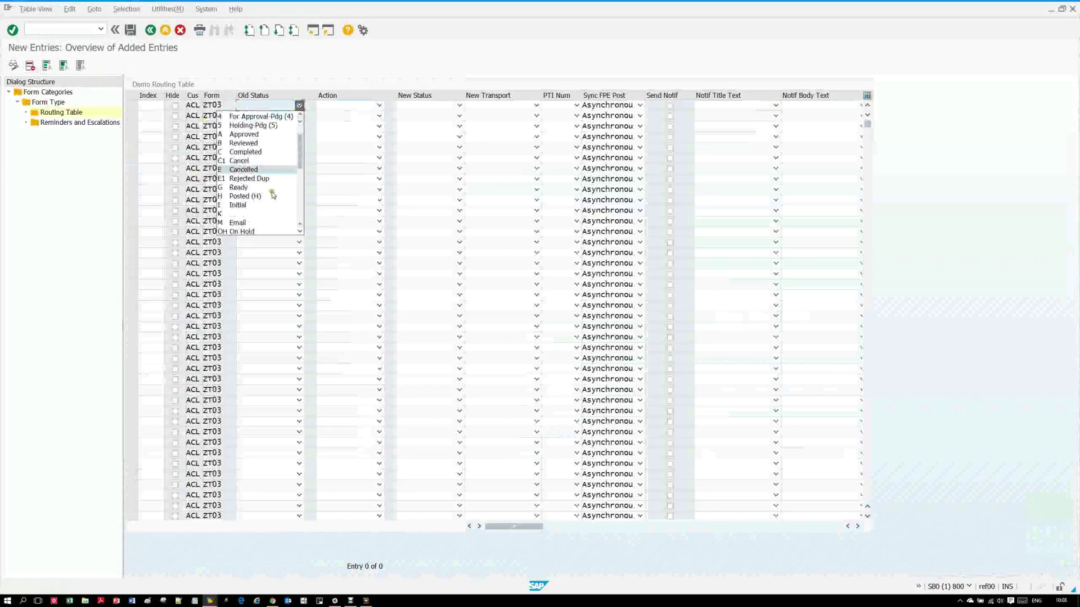
{"action": "left_click", "coordinate": [248, 205]}
{"action": "left_click", "coordinate": [378, 107]}
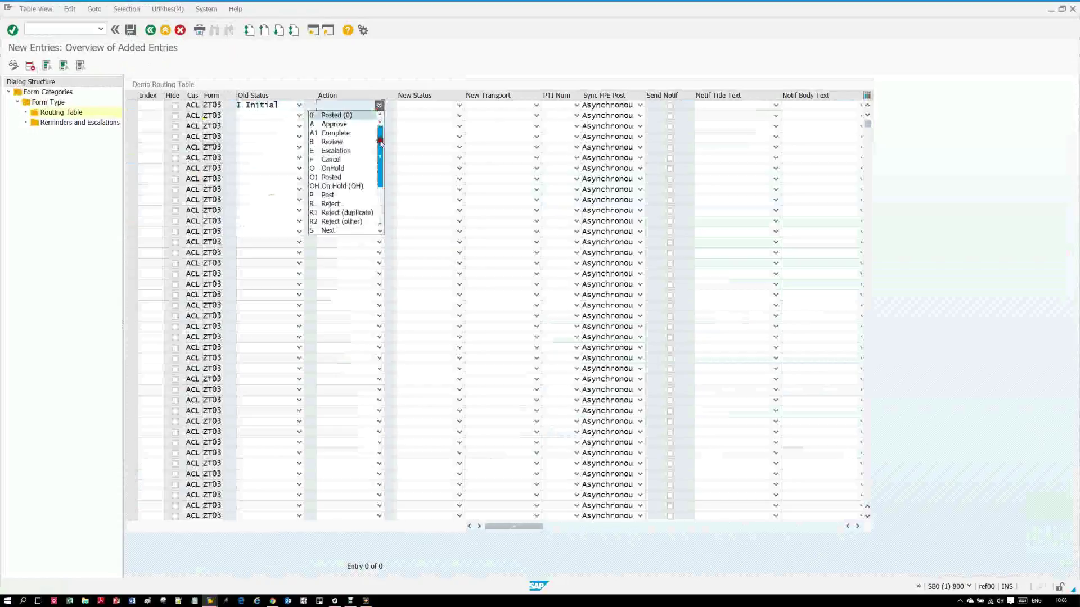
{"action": "left_click_drag", "start_coordinate": [381, 142], "coordinate": [364, 189]}
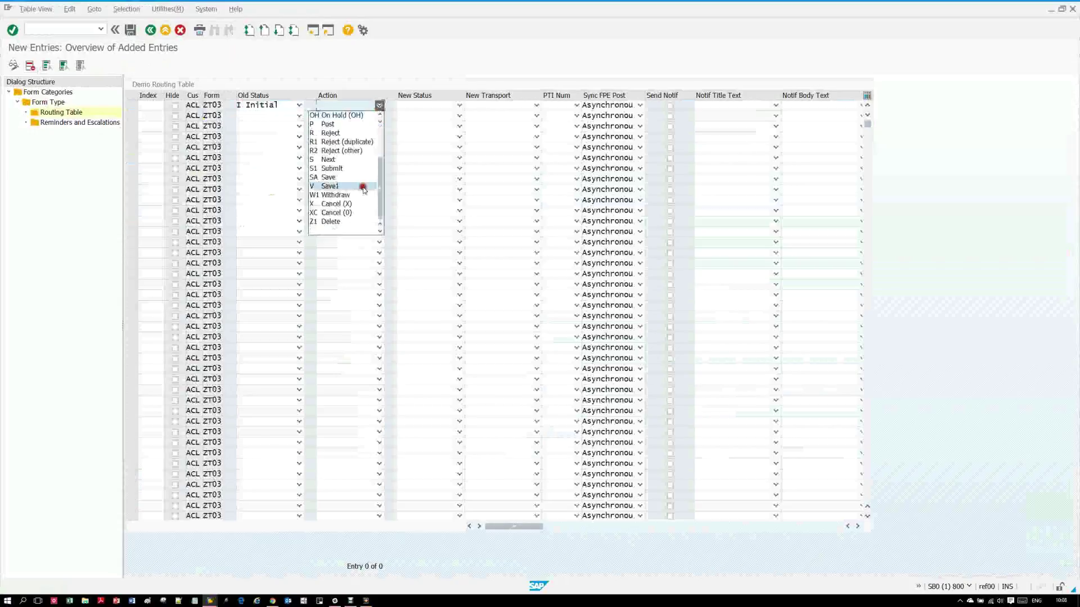
{"action": "left_click", "coordinate": [360, 177]}
{"action": "left_click", "coordinate": [458, 107]}
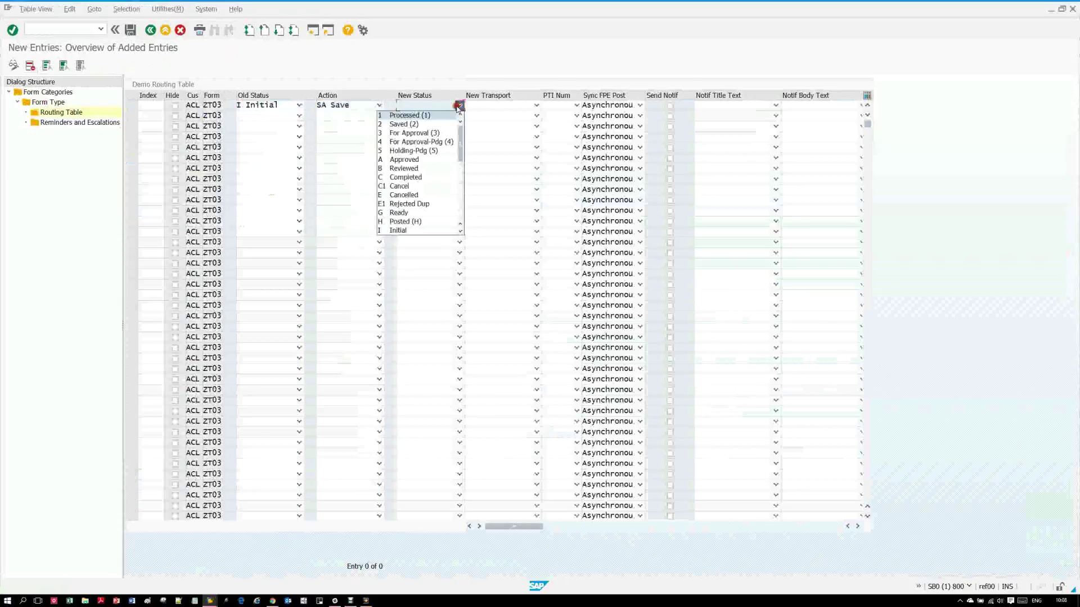
{"action": "left_click", "coordinate": [427, 177]}
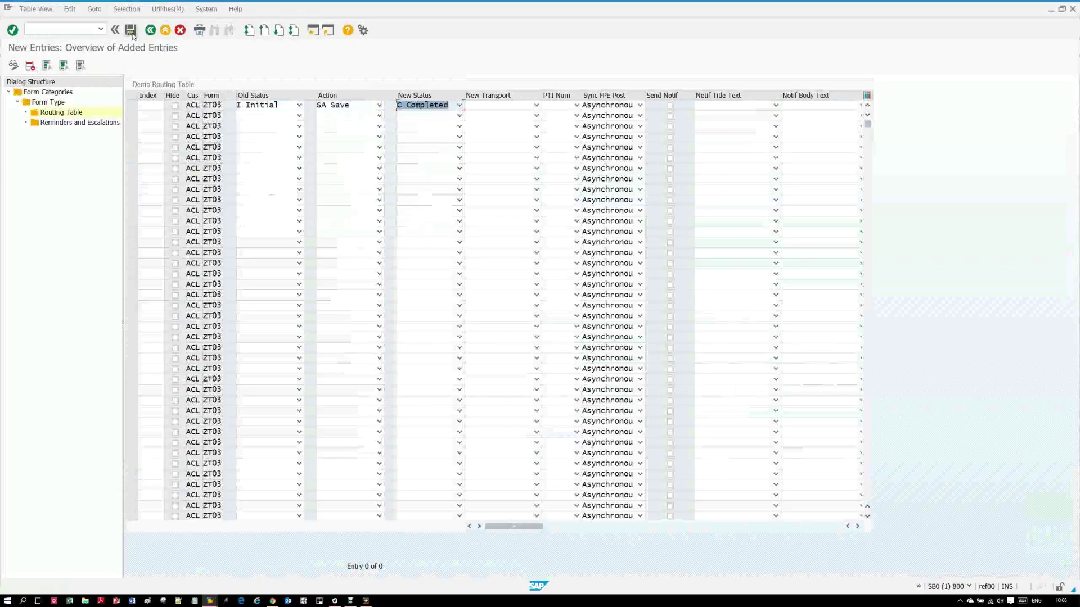
Save the new routing entry and return to the routing table overview.
{"action": "left_click", "coordinate": [388, 107]}
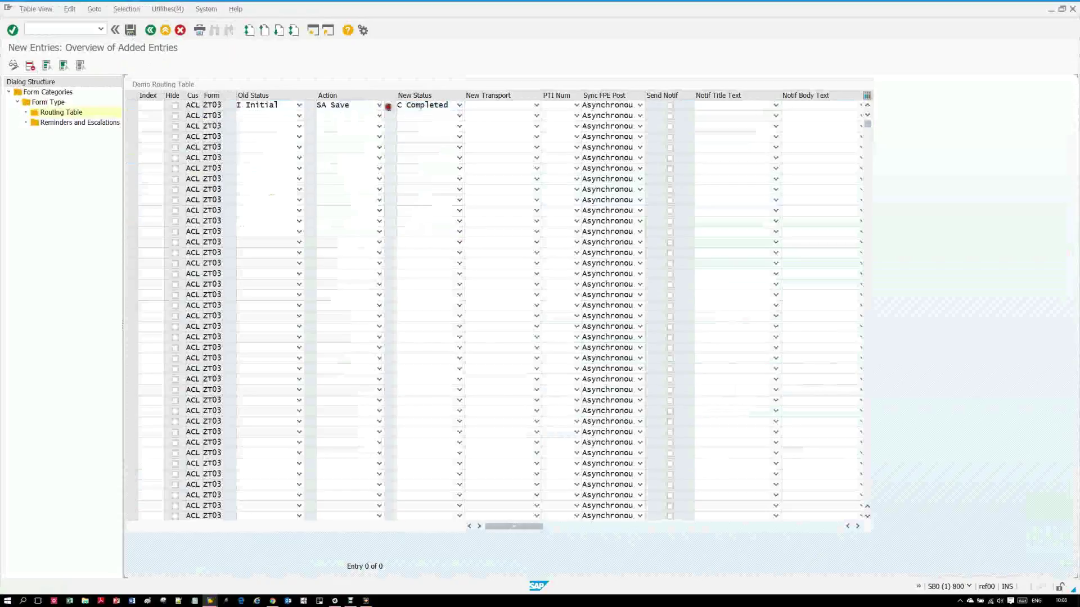
{"action": "key", "text": "Return"}
{"action": "left_click", "coordinate": [347, 106]}
{"action": "left_click", "coordinate": [347, 82]}
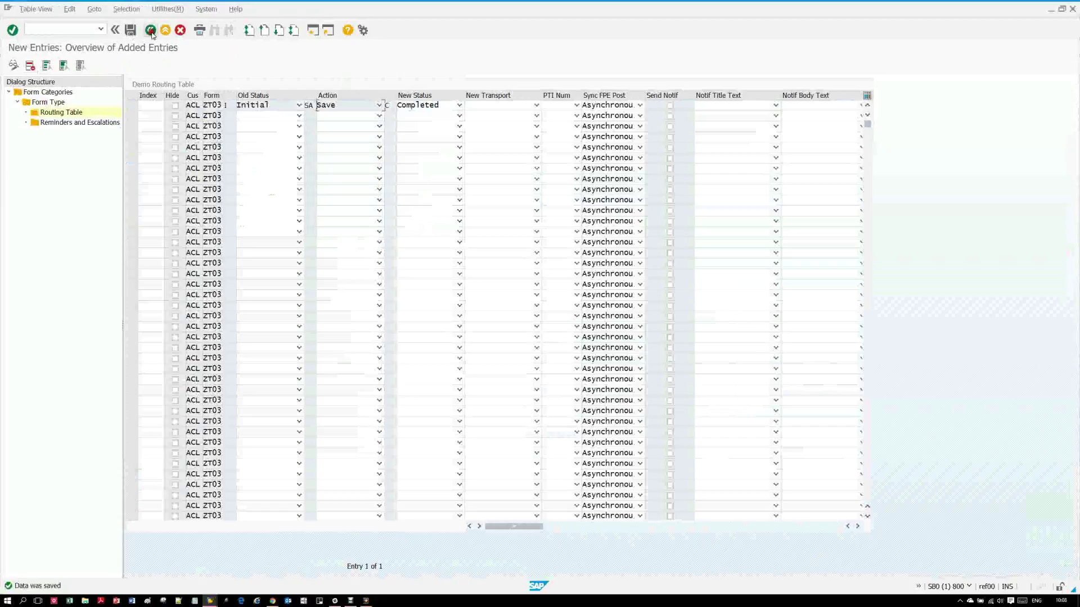
{"action": "left_click", "coordinate": [151, 31]}
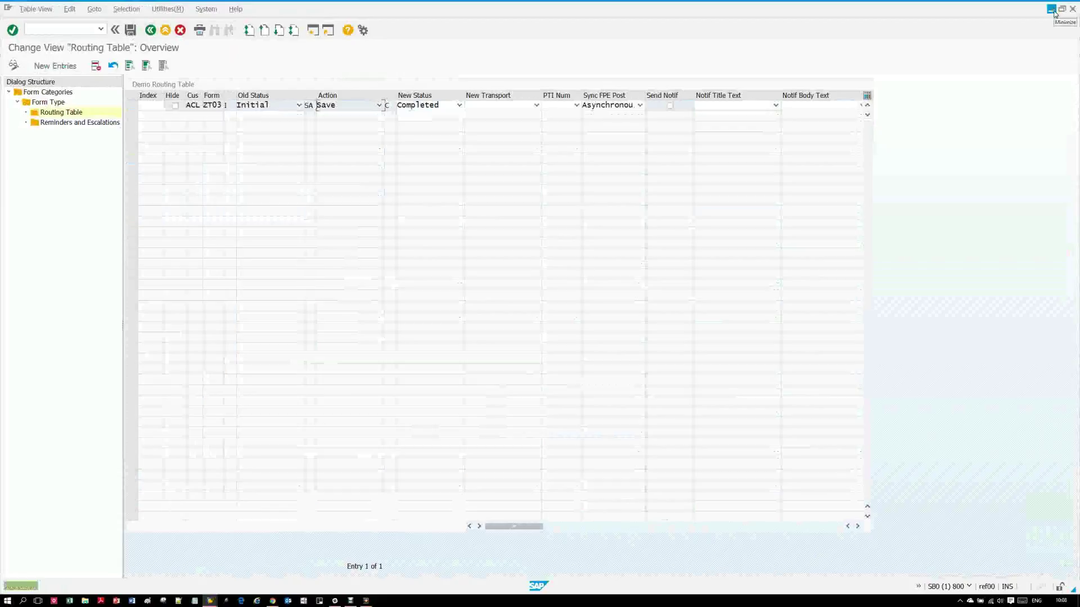
Minimize SAP GUI to get back to Chrome and reload the TextAreaDemo form to check its action button.
{"action": "left_click", "coordinate": [1052, 10]}
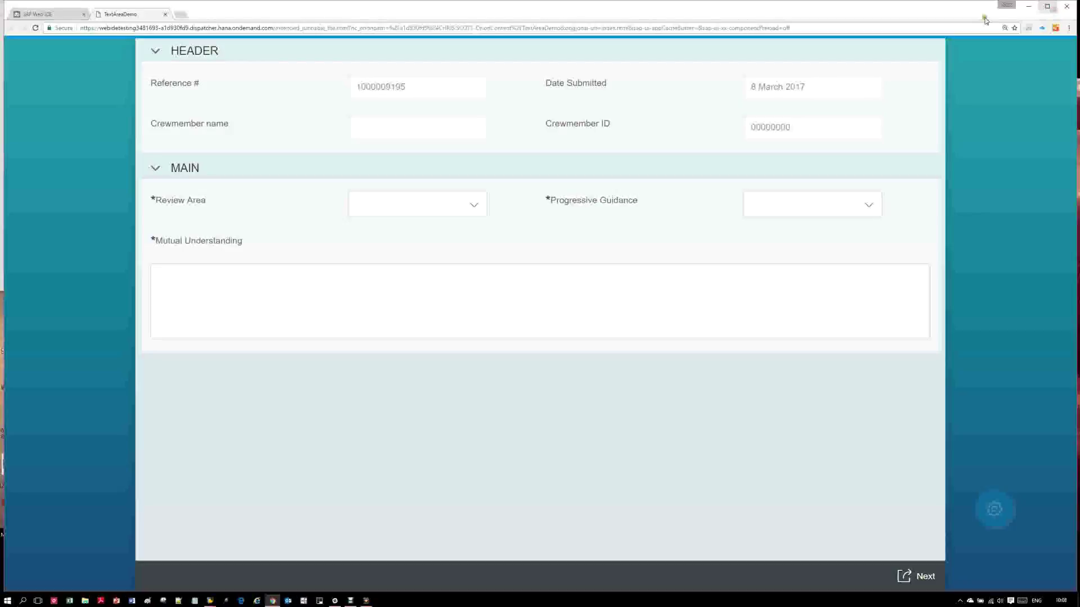
{"action": "left_click", "coordinate": [253, 25]}
{"action": "key", "text": "Return"}
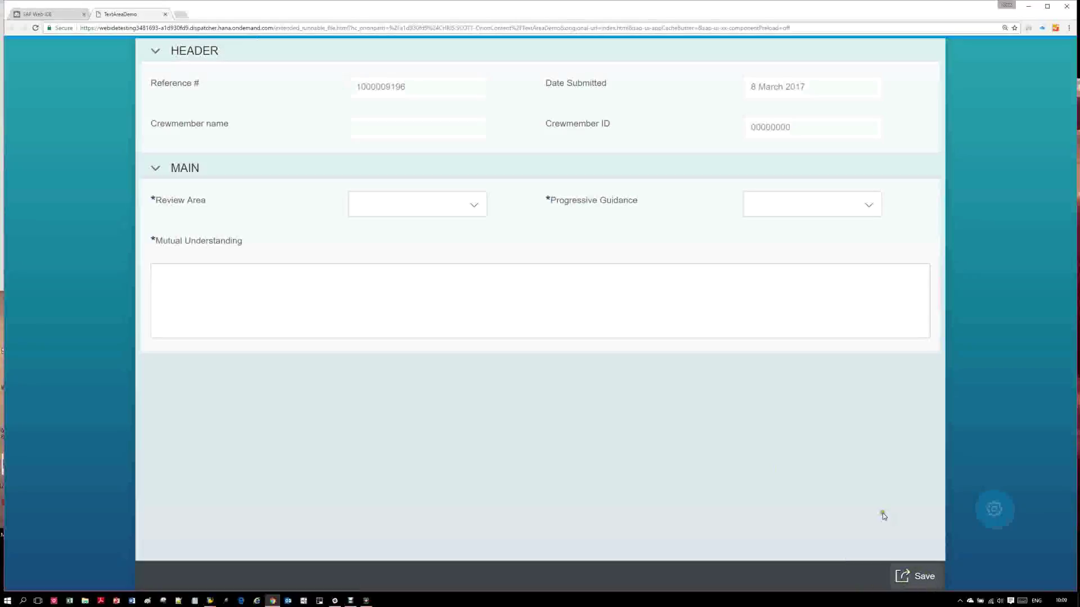
In SAP Web IDE, examine how the setupHeaderActions function in ZT03.controller.js sets each action button's text, icon and action bar position.
{"action": "left_click", "coordinate": [52, 15]}
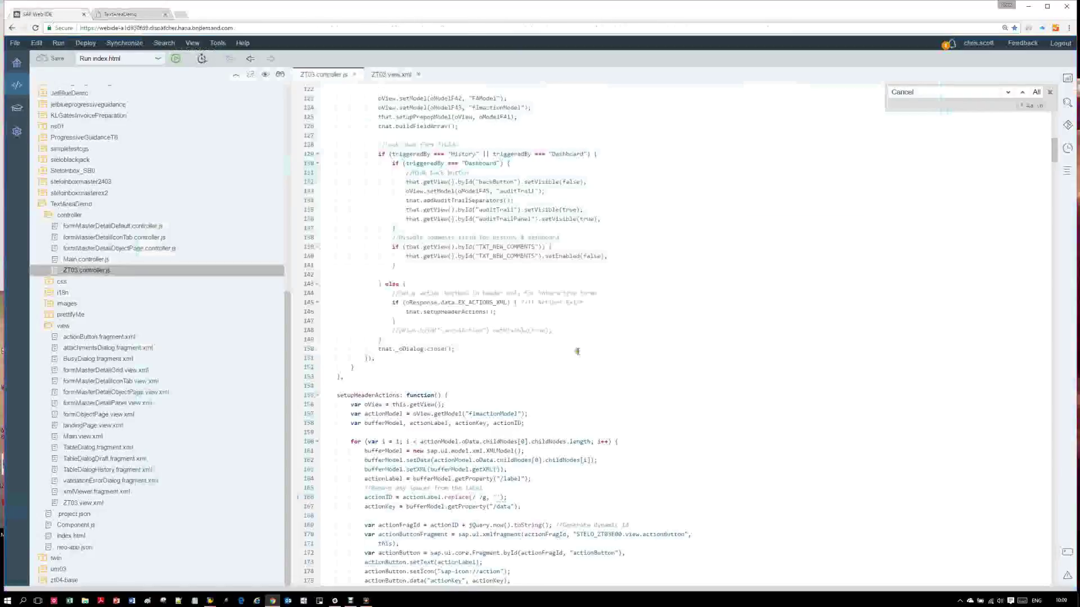
{"action": "scroll", "coordinate": [577, 351], "scroll_direction": "down", "scroll_amount": 2}
{"action": "scroll", "coordinate": [583, 338], "scroll_direction": "down", "scroll_amount": 1}
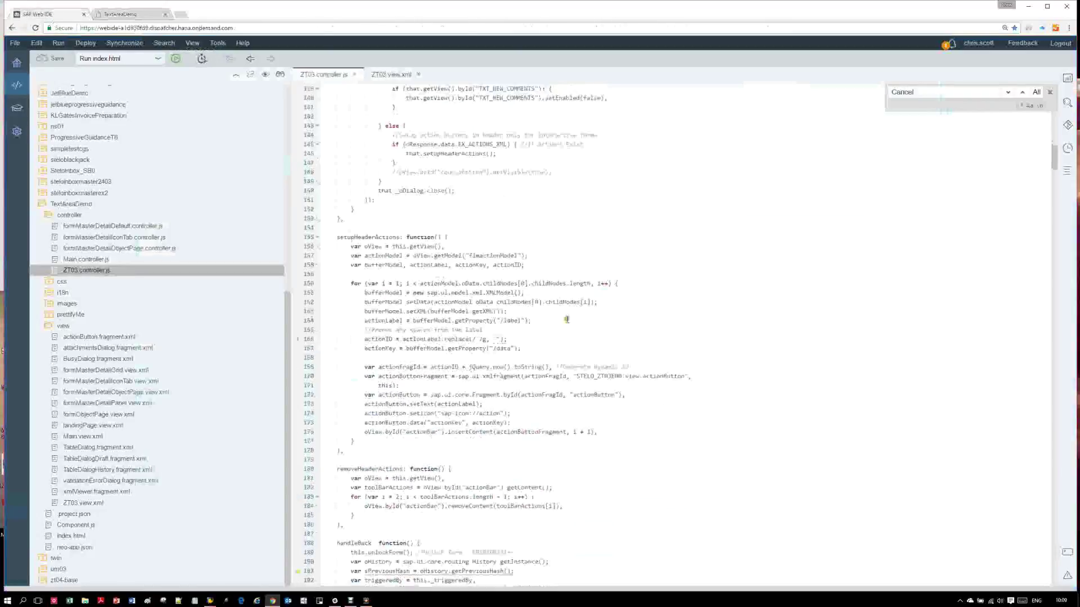
{"action": "left_click", "coordinate": [386, 237]}
{"action": "left_click_drag", "start_coordinate": [386, 237], "coordinate": [325, 238]}
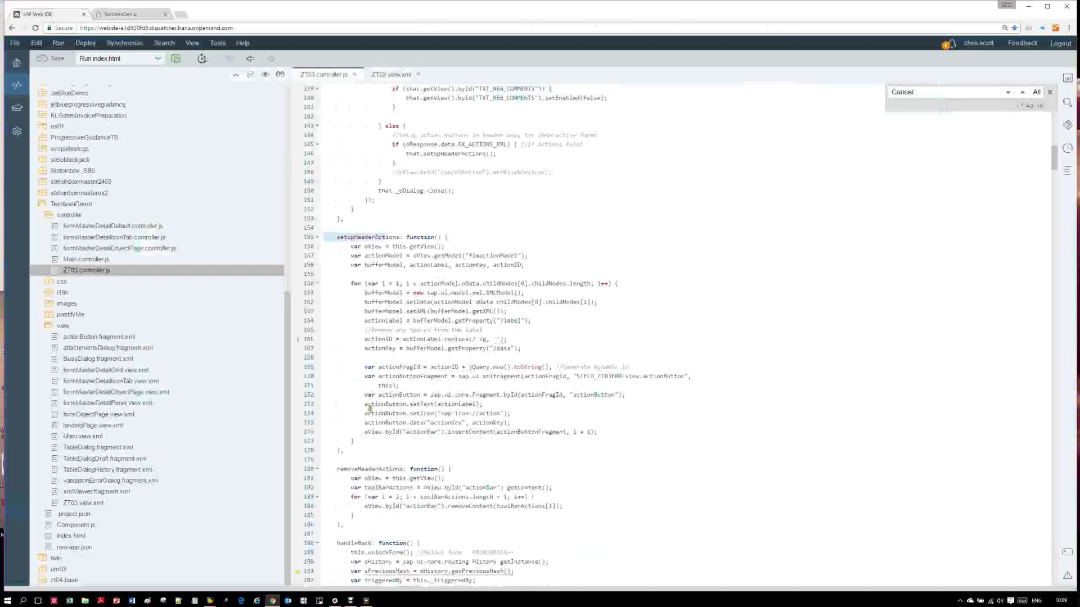
{"action": "left_click", "coordinate": [432, 411]}
{"action": "left_click_drag", "start_coordinate": [432, 411], "coordinate": [508, 413]}
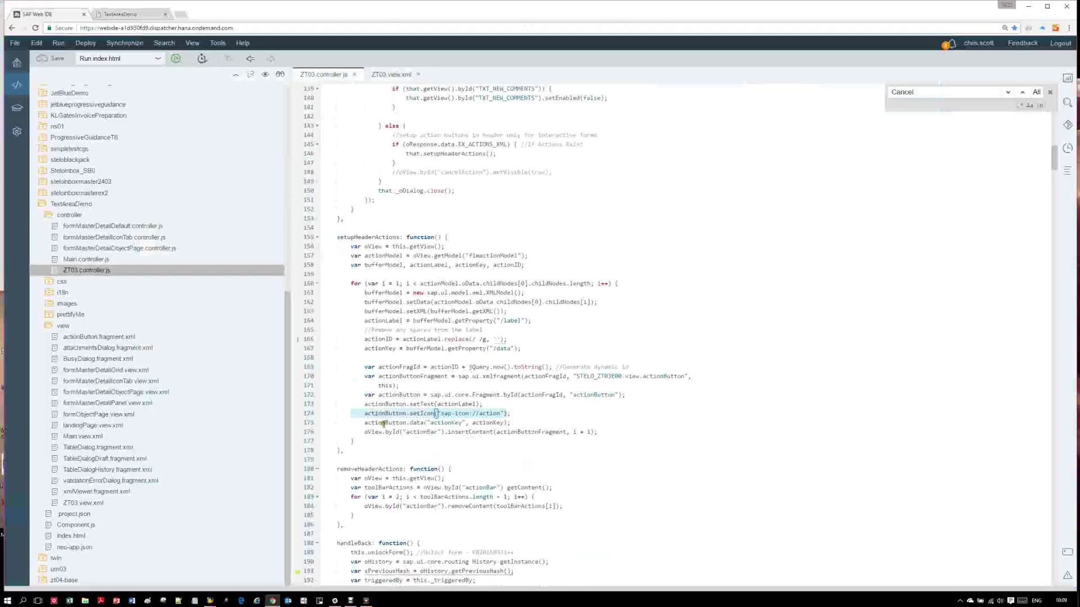
{"action": "left_click", "coordinate": [615, 430]}
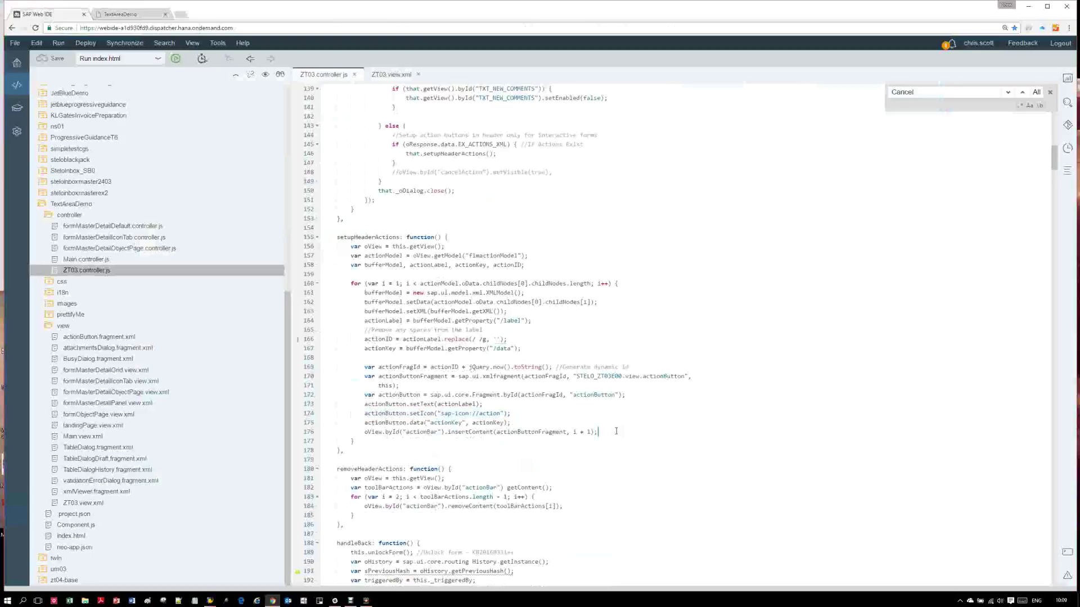
Comment out the actionButton.setIcon line in setupHeaderActions of ZT03.controller.js and save the file.
{"action": "left_click", "coordinate": [365, 415]}
{"action": "type", "text": "//"}
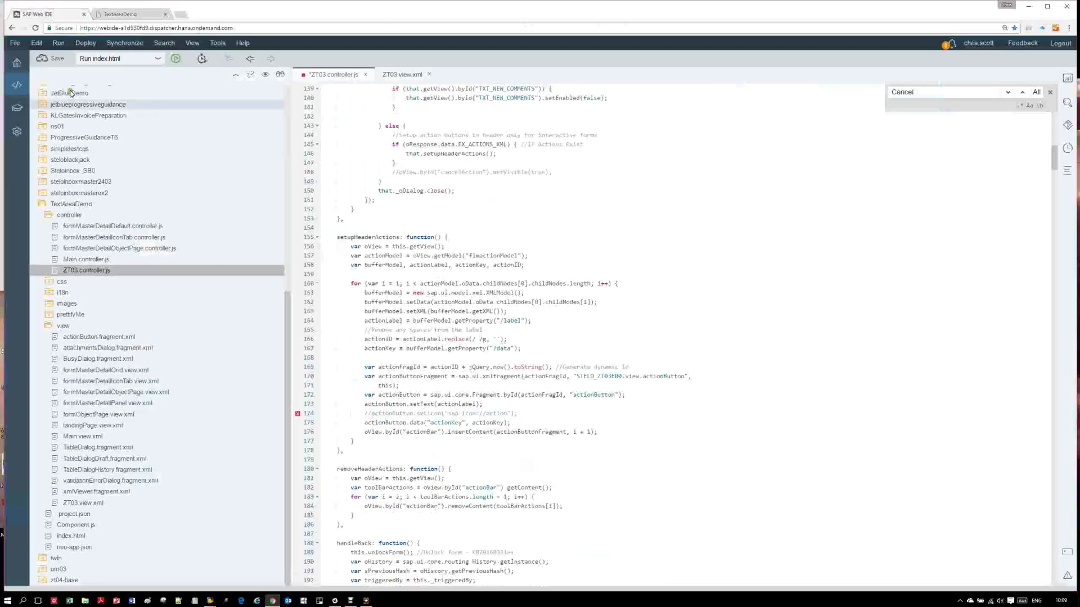
{"action": "left_click", "coordinate": [52, 59]}
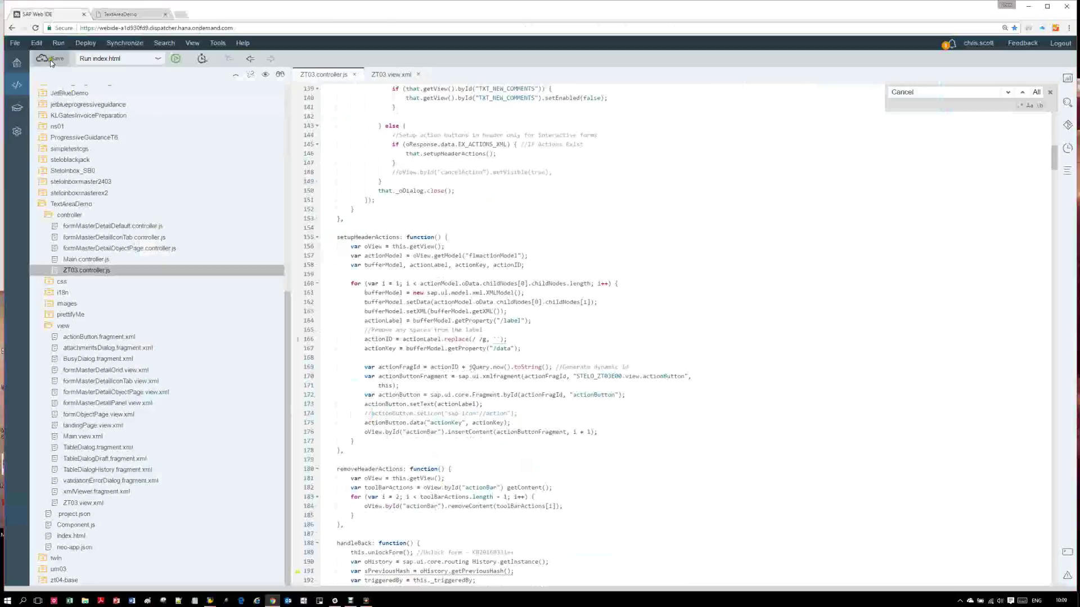
Reload the TextAreaDemo form in the browser and check how its Save action button looks.
{"action": "left_click", "coordinate": [122, 16]}
{"action": "left_click", "coordinate": [290, 28]}
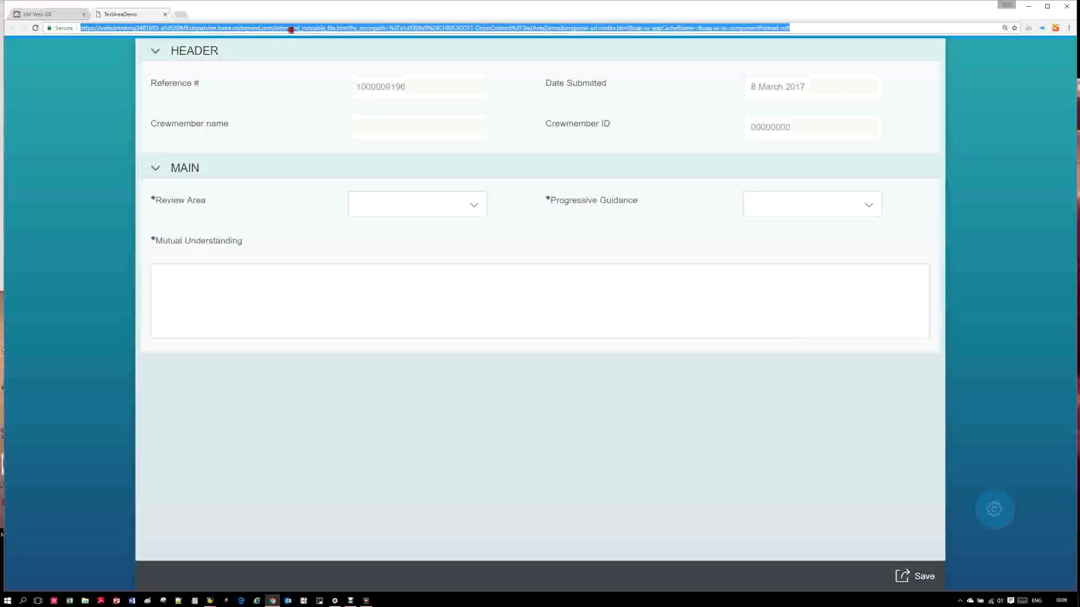
{"action": "key", "text": "Return"}
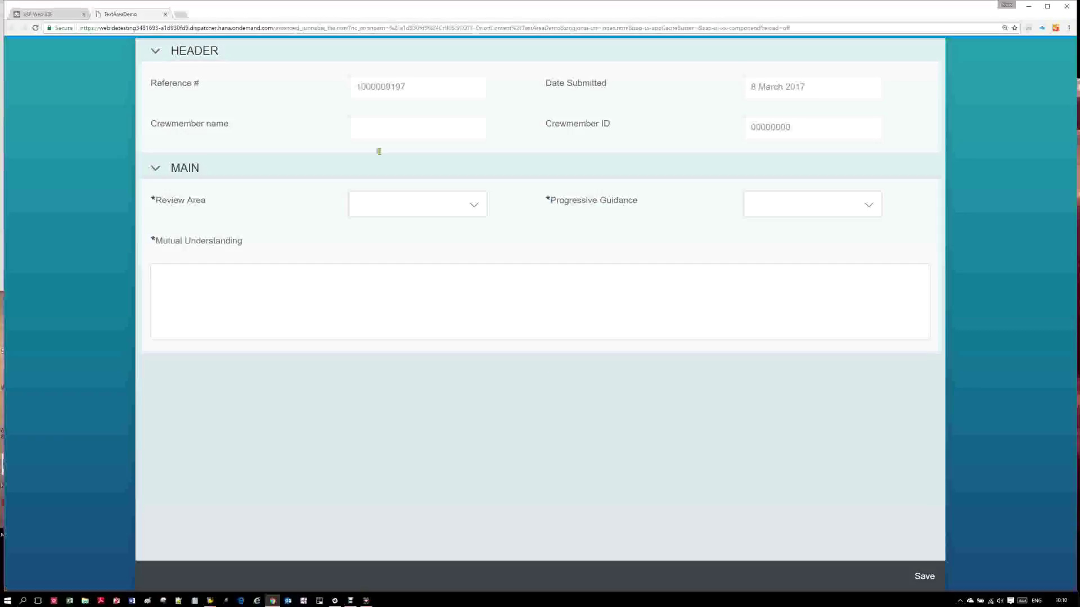
{"action": "left_click", "coordinate": [928, 577]}
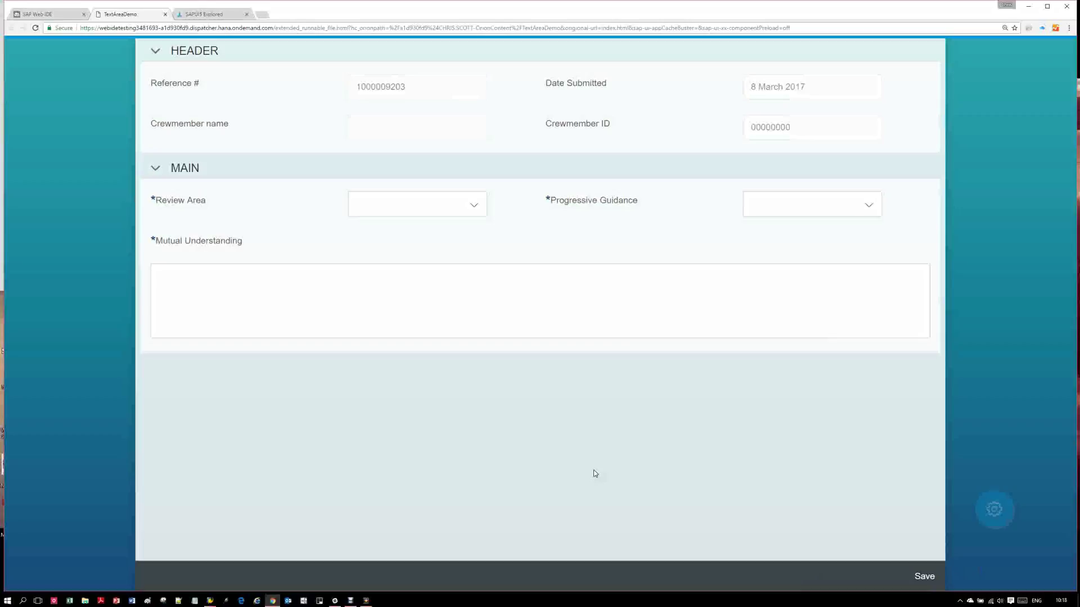
In SAP Web IDE, duplicate the actionButton.setText(actionLabel) line directly below itself in setupHeaderActions.
{"action": "left_click", "coordinate": [31, 14]}
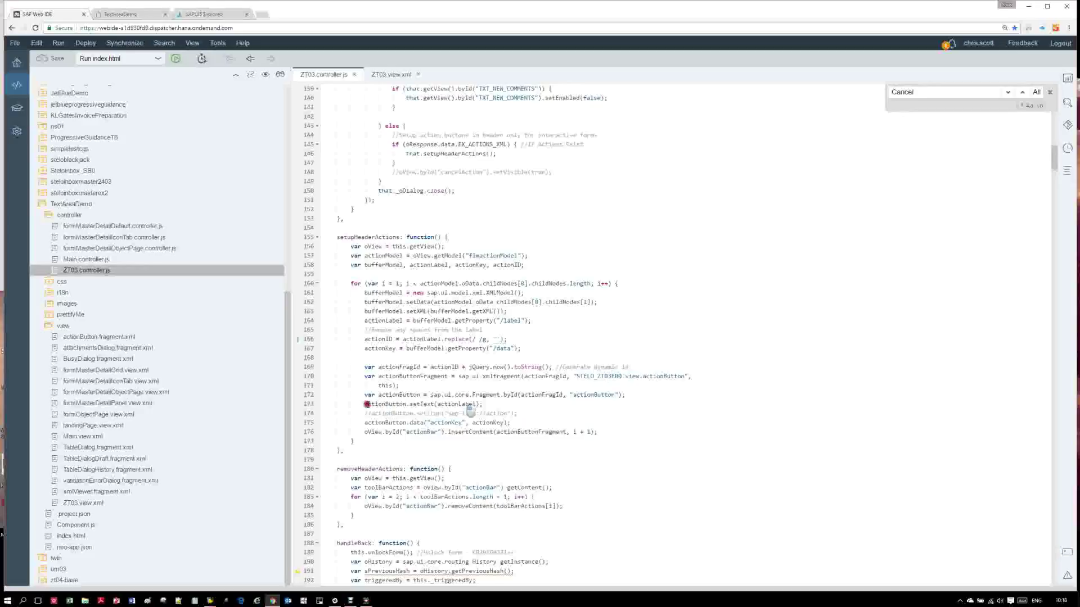
{"action": "left_click_drag", "start_coordinate": [366, 404], "coordinate": [485, 403]}
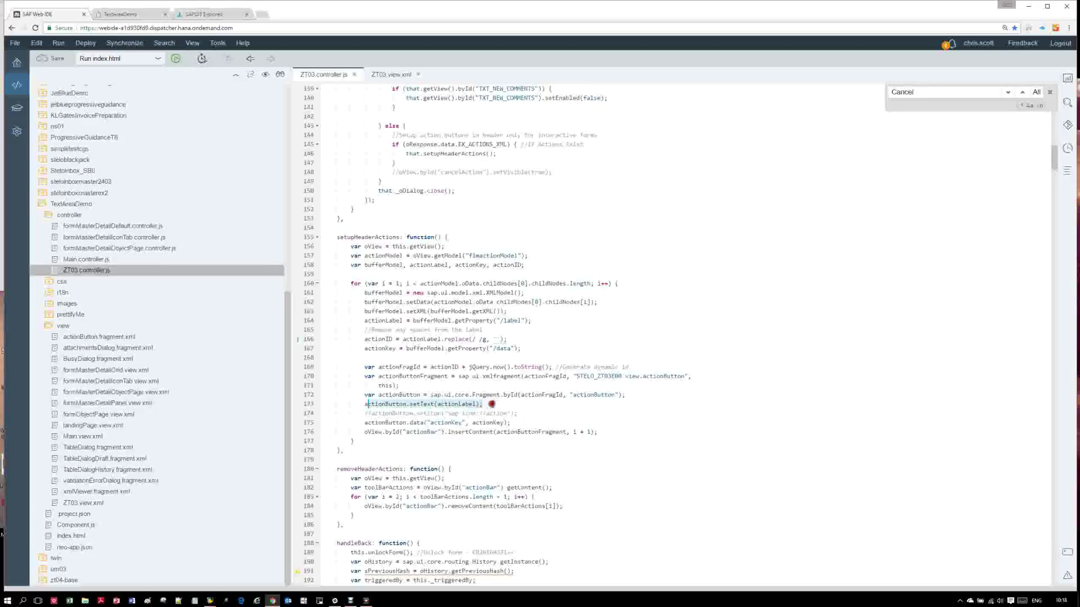
{"action": "left_click", "coordinate": [409, 404]}
{"action": "left_click", "coordinate": [363, 405]}
{"action": "left_click", "coordinate": [365, 405], "text": "shift"}
{"action": "key", "text": "ctrl+c"}
{"action": "key", "text": "End"}
{"action": "key", "text": "Return"}
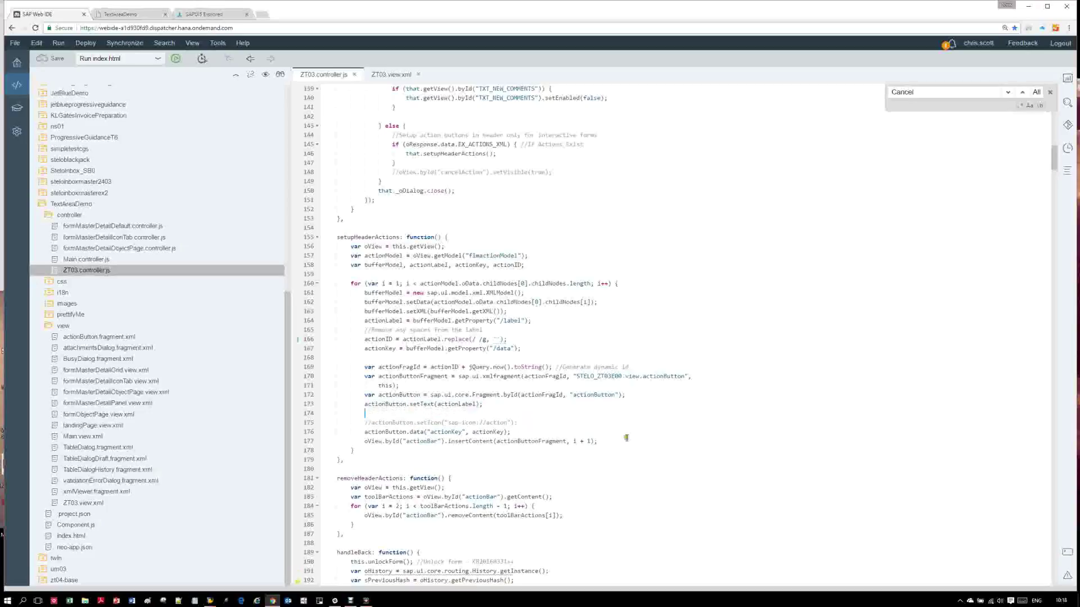
{"action": "key", "text": "ctrl+v"}
Change the method name in the duplicated action button line from setText to setType.
{"action": "left_click", "coordinate": [427, 415]}
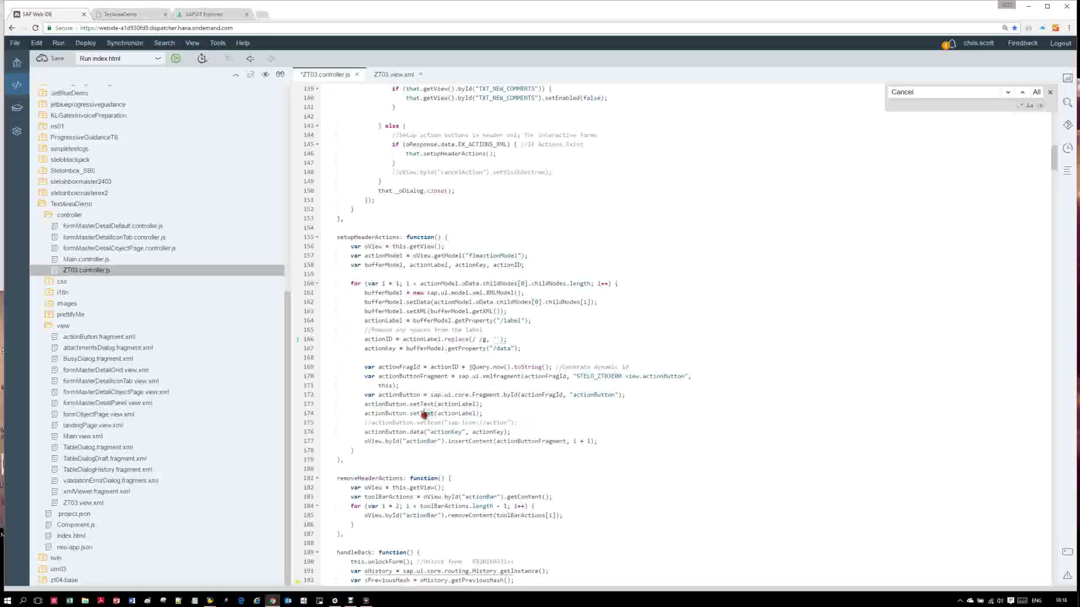
{"action": "key", "text": "Delete"}
{"action": "key", "text": "Delete"}
{"action": "key", "text": "Delete"}
{"action": "key", "text": "Delete"}
{"action": "type", "text": "Typ"}
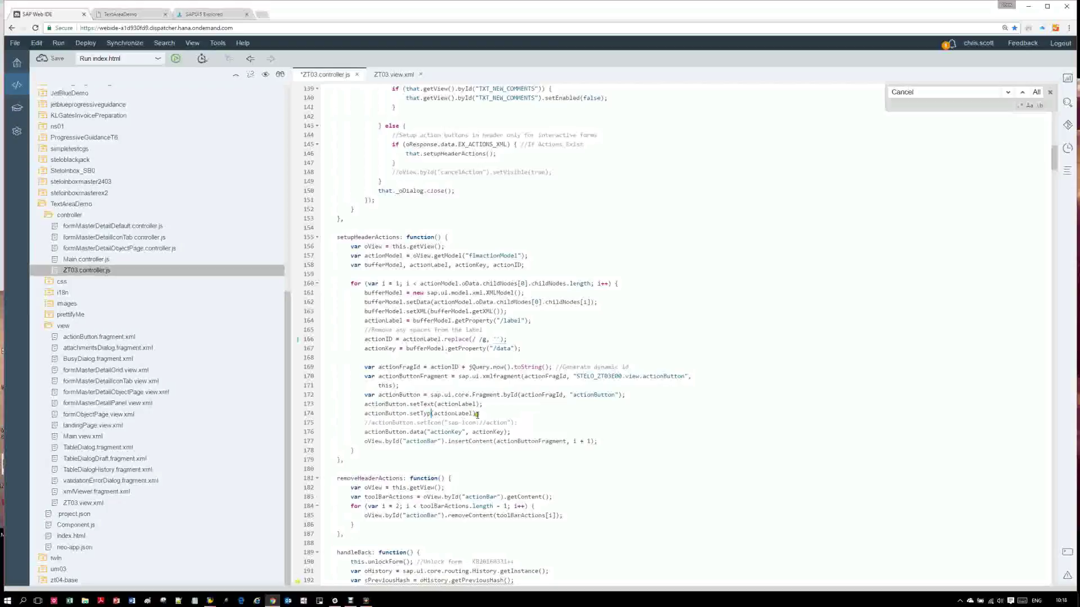
{"action": "type", "text": "e"}
Replace the actionLabel argument of setType with "Emphasized" and save ZT03.controller.js.
{"action": "left_click", "coordinate": [454, 413]}
{"action": "left_click", "coordinate": [438, 413]}
{"action": "double_click", "coordinate": [442, 414]}
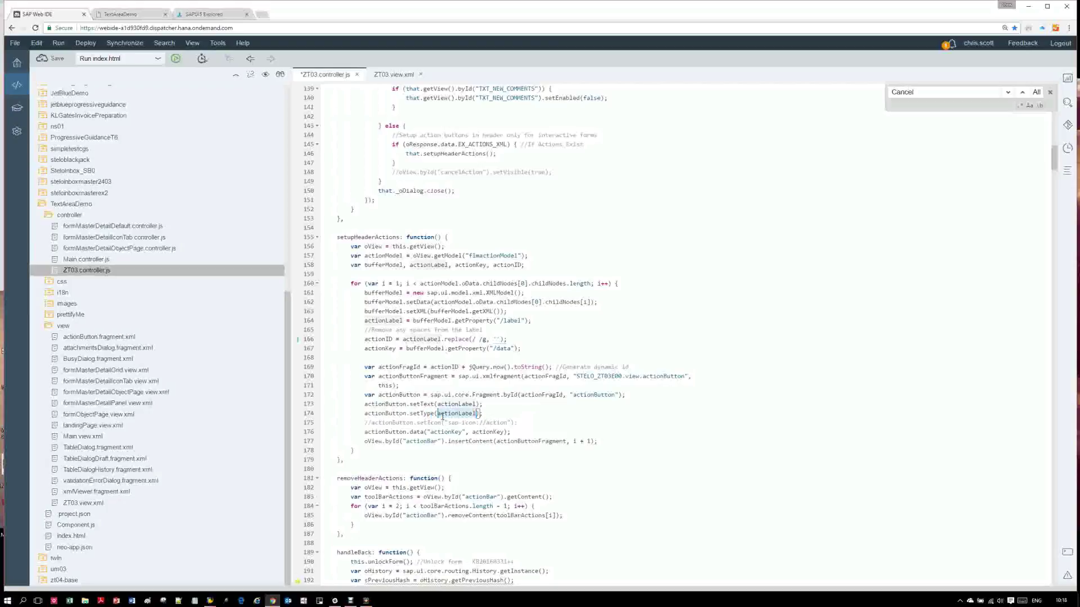
{"action": "key", "text": "BackSpace"}
{"action": "key", "text": "ctrl+s"}
{"action": "type", "text": "\"Emphasized"}
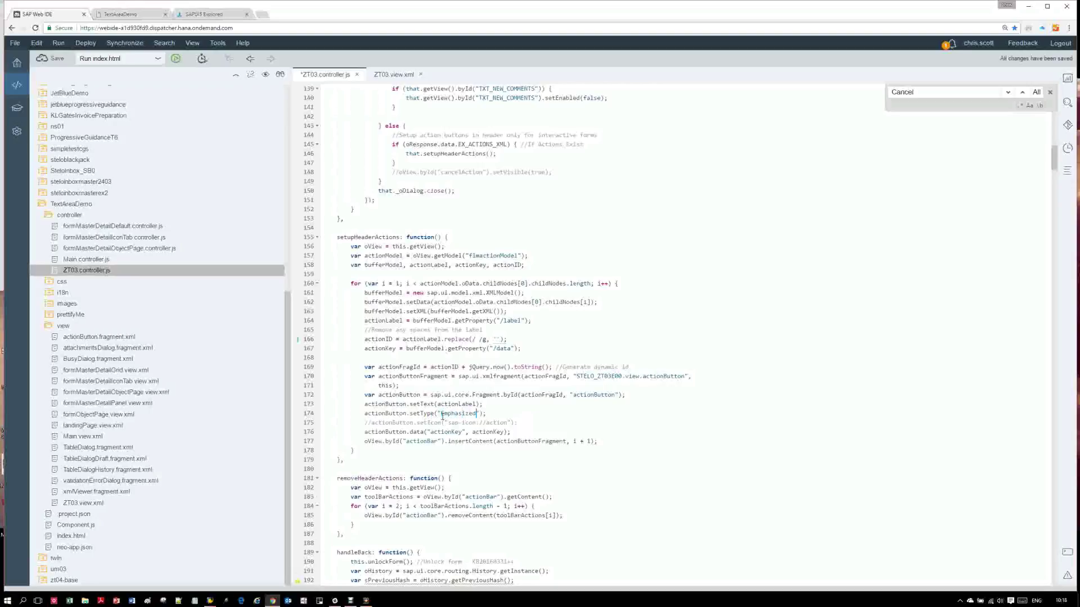
{"action": "left_click", "coordinate": [495, 413]}
Reload the TextAreaDemo form to check the emphasized style of its Save button.
{"action": "left_click", "coordinate": [102, 125]}
{"action": "left_click", "coordinate": [131, 14]}
{"action": "key", "text": "F5"}
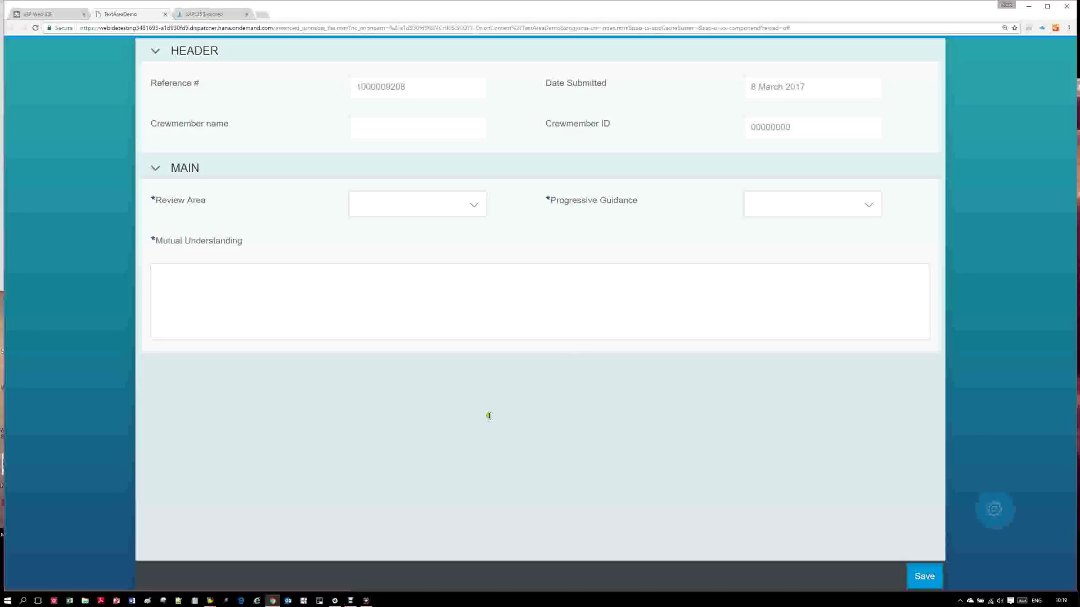
Back in SAP Web IDE, comment out the actionButton.setType("Emphasized") line in ZT03.controller.js.
{"action": "left_click", "coordinate": [59, 13]}
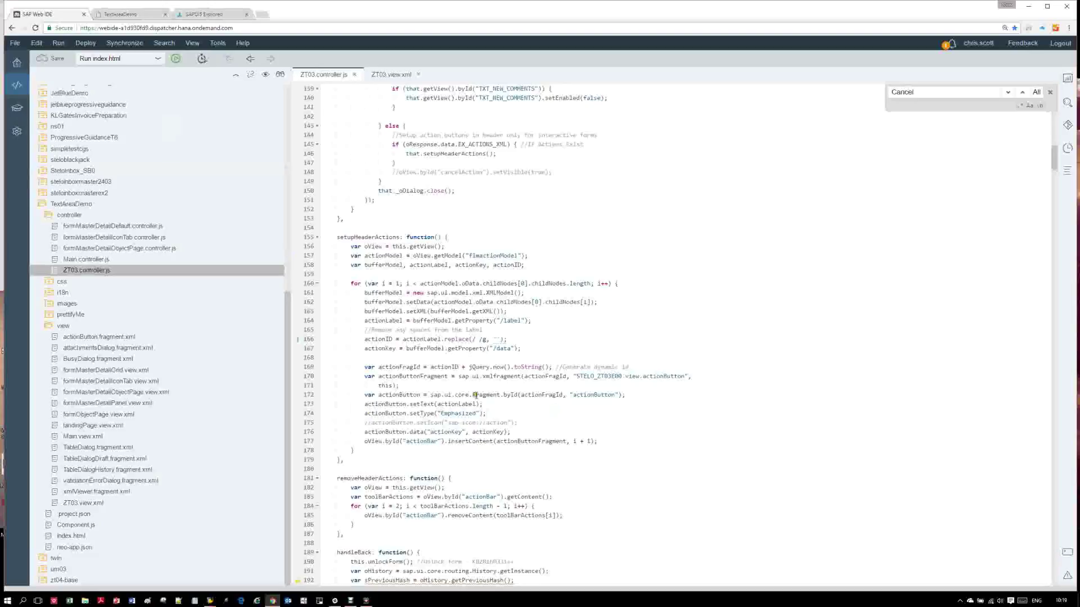
{"action": "left_click", "coordinate": [366, 415]}
{"action": "type", "text": "/ /"}
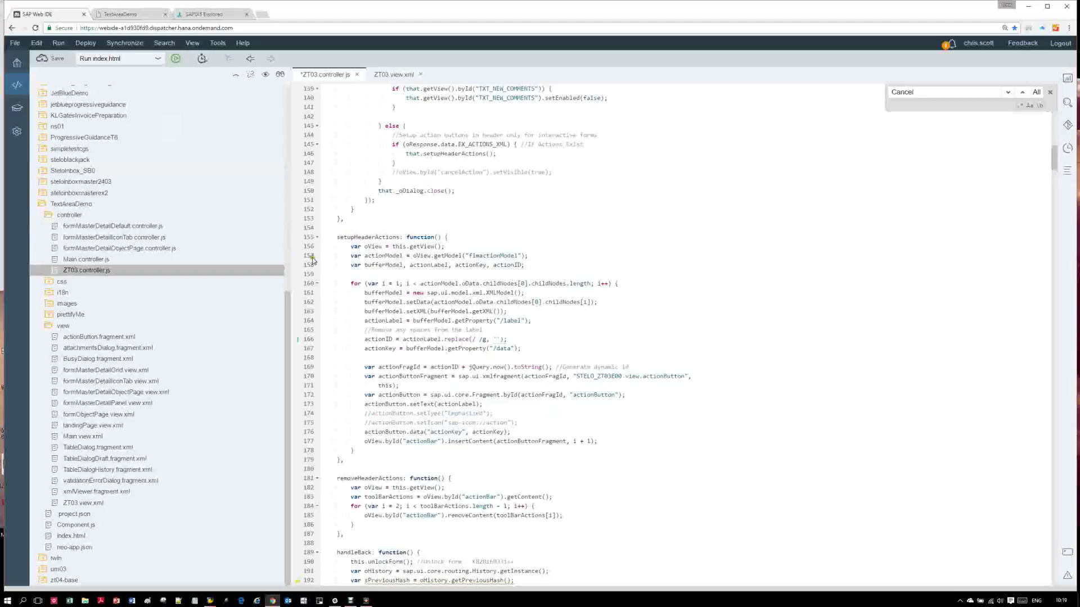
Open actionButton.fragment.xml from the view folder of the TextAreaDemo project for editing.
{"action": "left_click", "coordinate": [94, 339]}
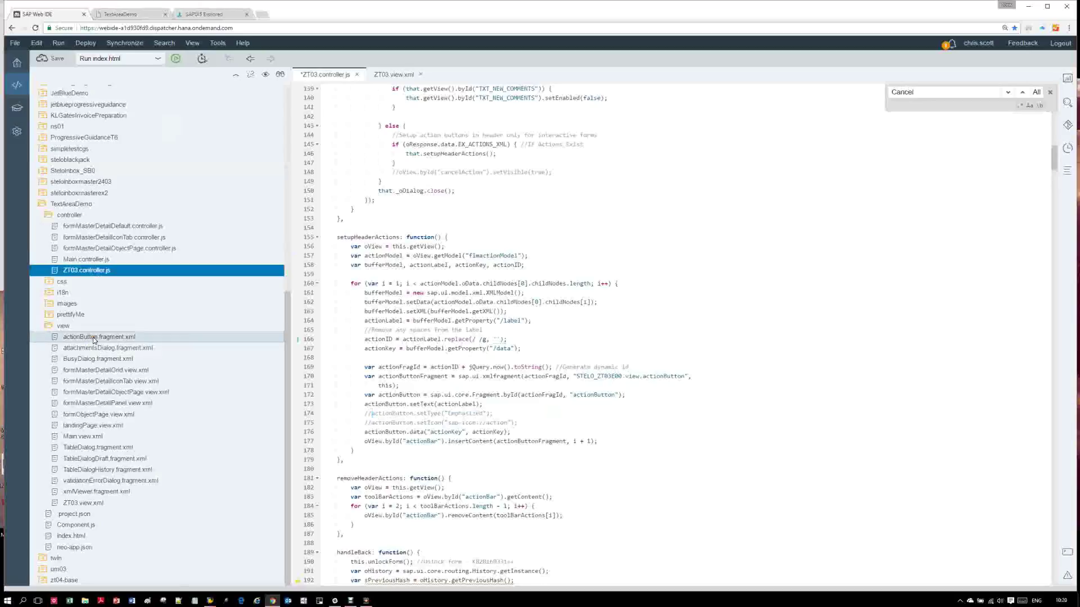
{"action": "left_click", "coordinate": [95, 340]}
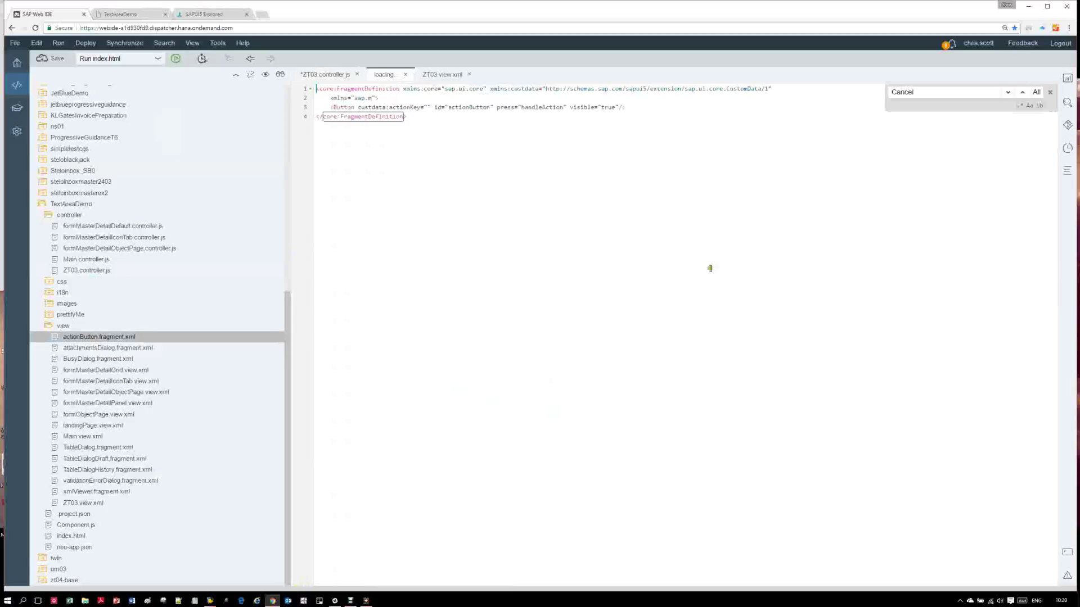
{"action": "left_click", "coordinate": [647, 109]}
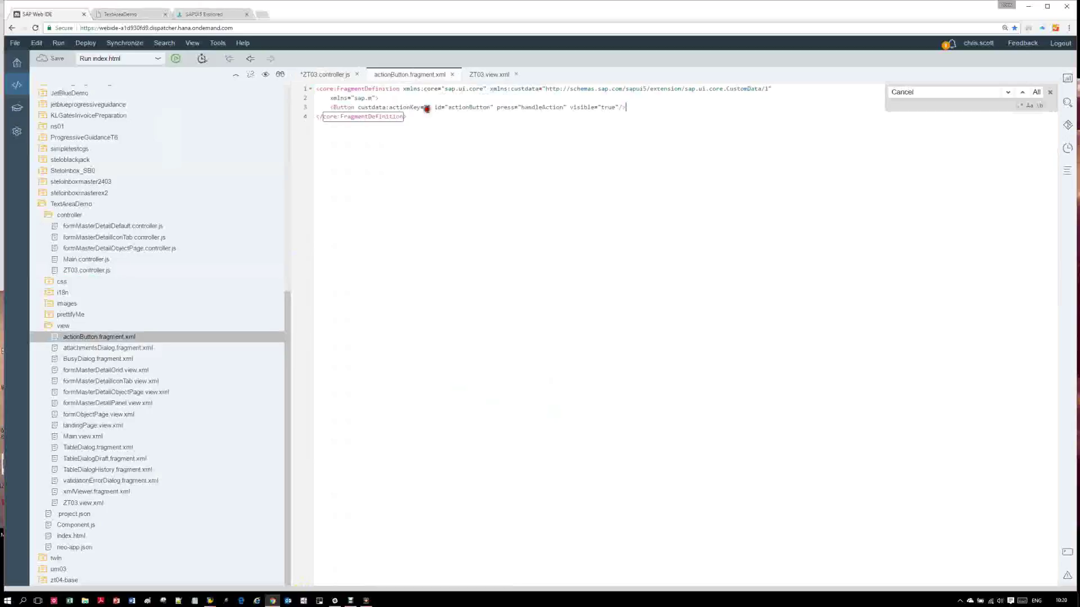
Add the attribute type="Accept" before the press attribute of the Button element, and save the controller and fragment changes.
{"action": "left_click", "coordinate": [508, 115]}
{"action": "type", "text": "t"}
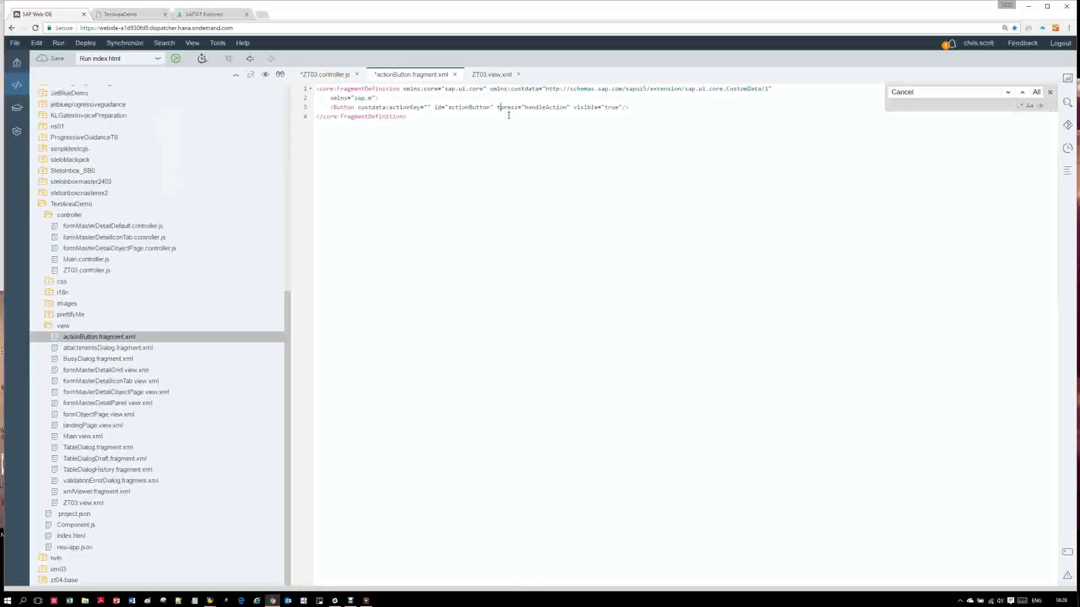
{"action": "type", "text": "ype=\"Accpet\""}
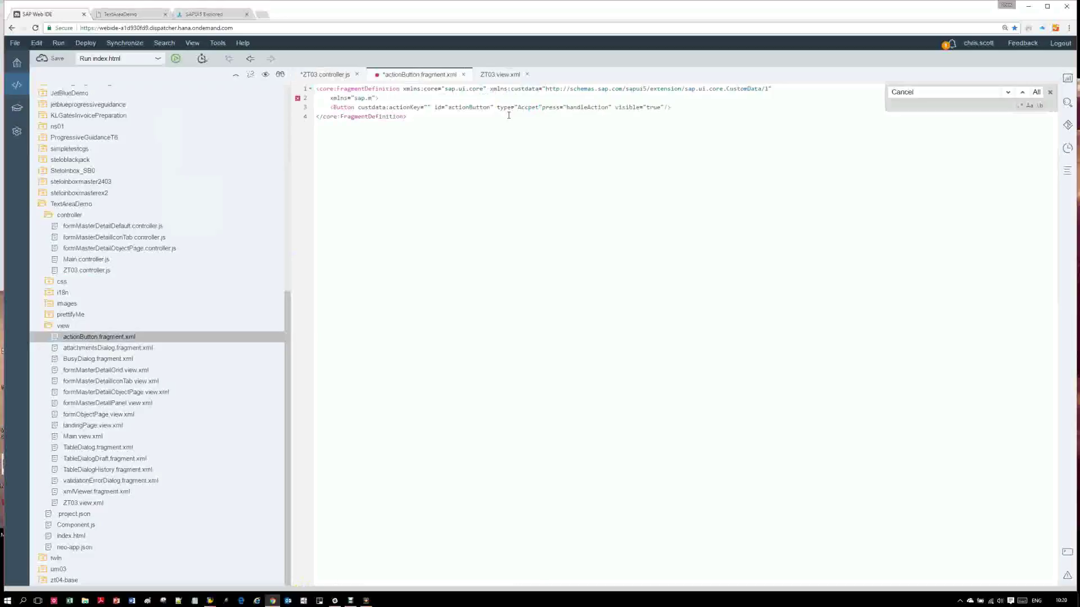
{"action": "key", "text": "Left"}
{"action": "key", "text": "Left"}
{"action": "key", "text": "Left"}
{"action": "key", "text": "Left"}
{"action": "type", "text": "e"}
{"action": "key", "text": "Delete"}
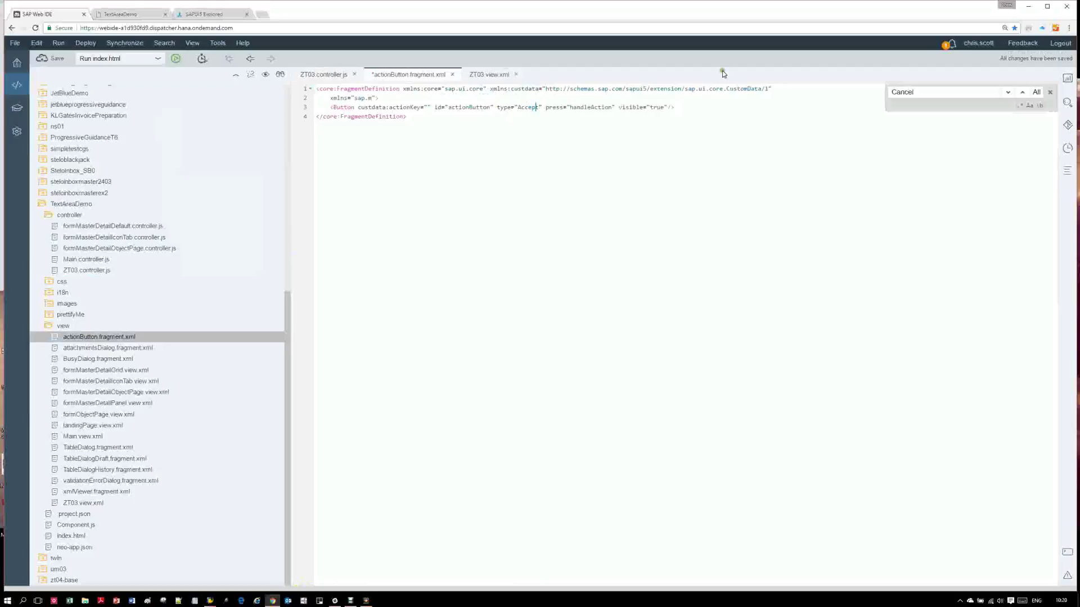
{"action": "left_click", "coordinate": [55, 59]}
{"action": "left_click", "coordinate": [562, 264]}
Return to the TextAreaDemo form and reload it to check the Accept type on its Save button.
{"action": "key", "text": "ctrl+Tab"}
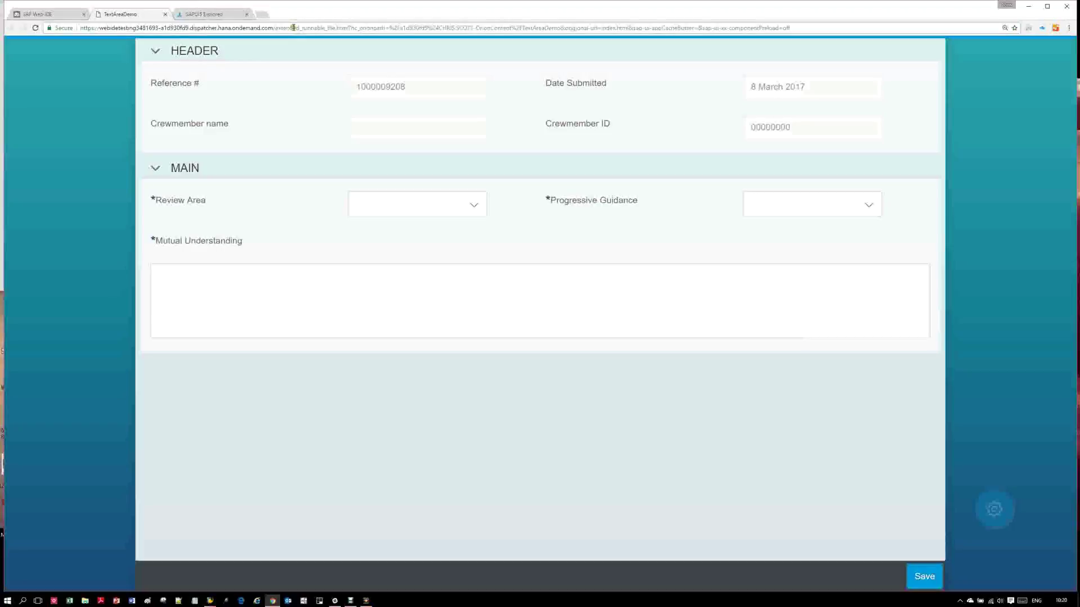
{"action": "left_click", "coordinate": [293, 27]}
{"action": "key", "text": "Return"}
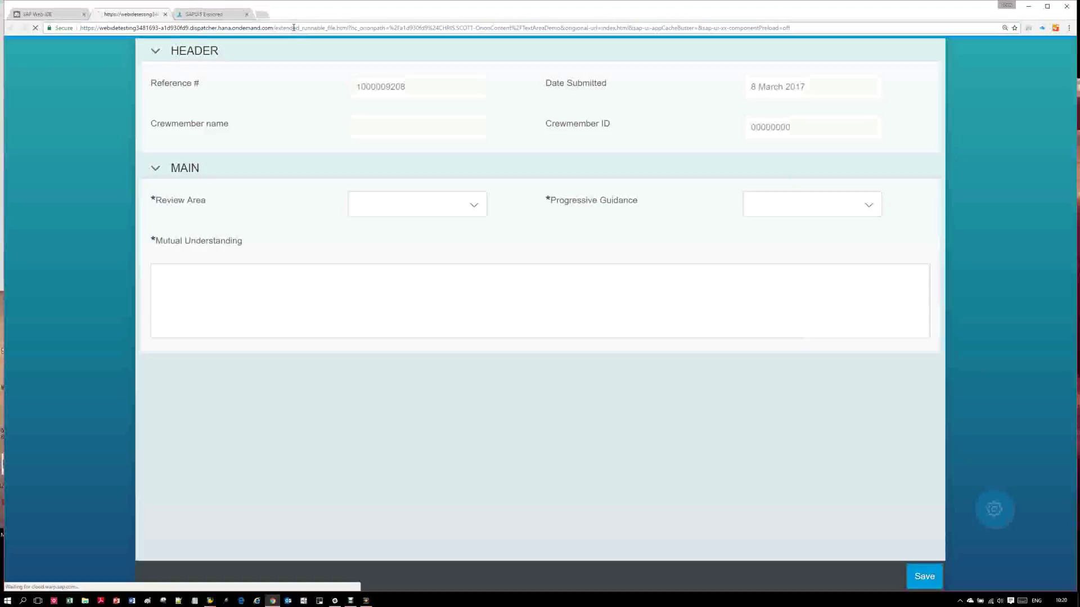